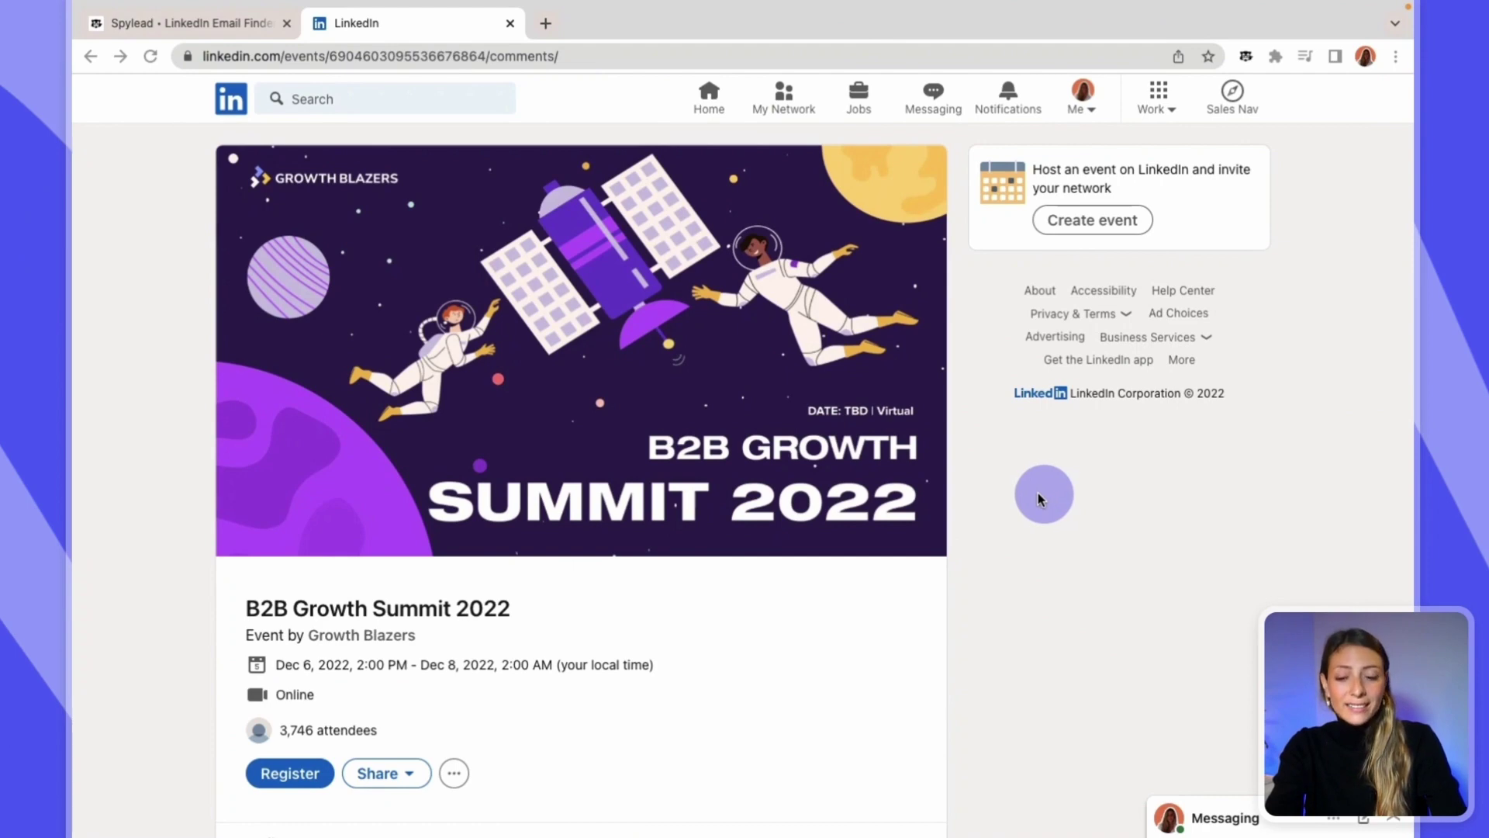
Register for B2B Growth Summit 2022 on LinkedIn and open its attendees list.
click(289, 775)
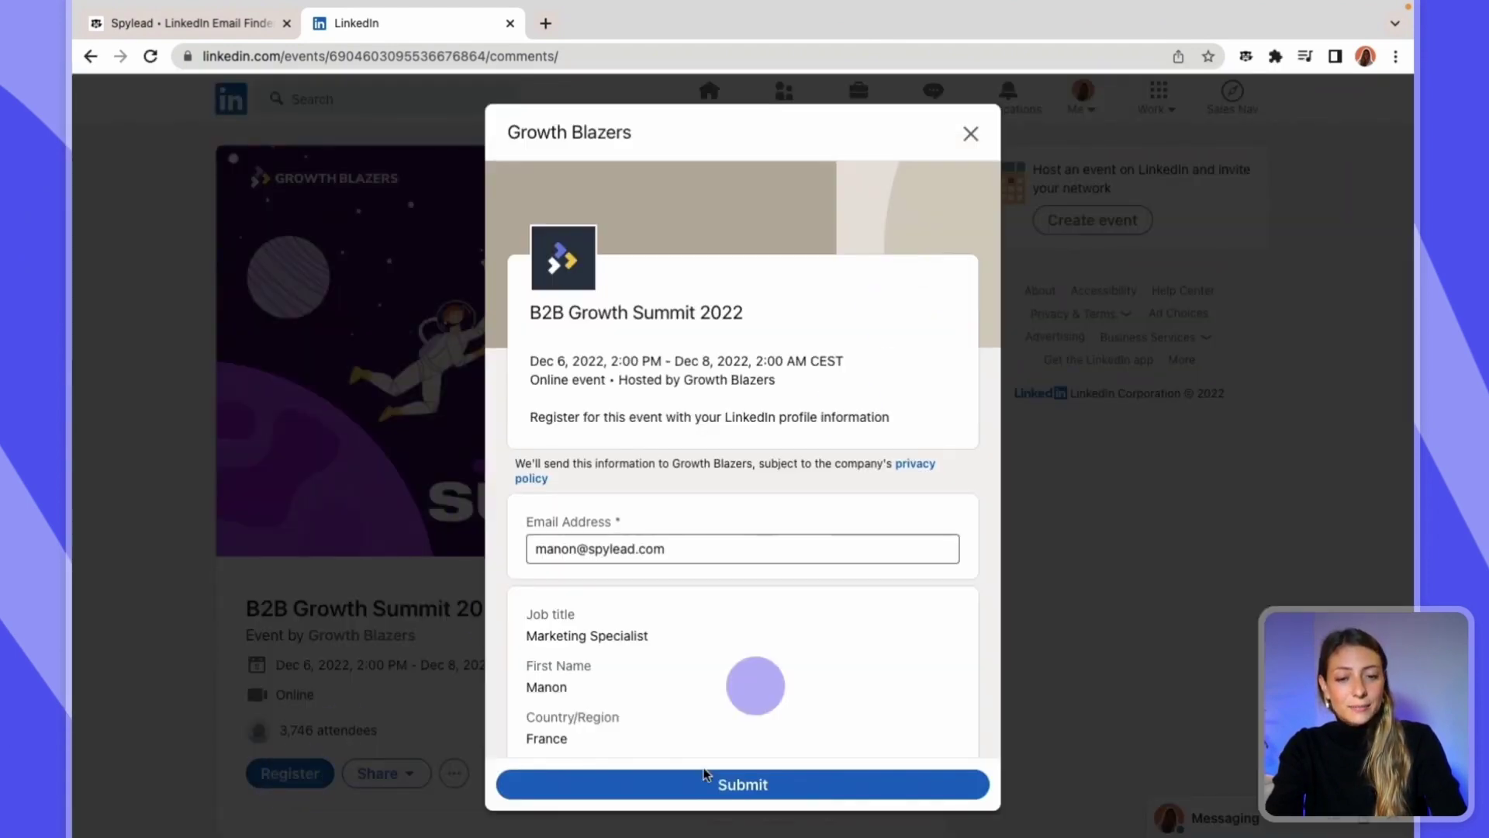
click(705, 783)
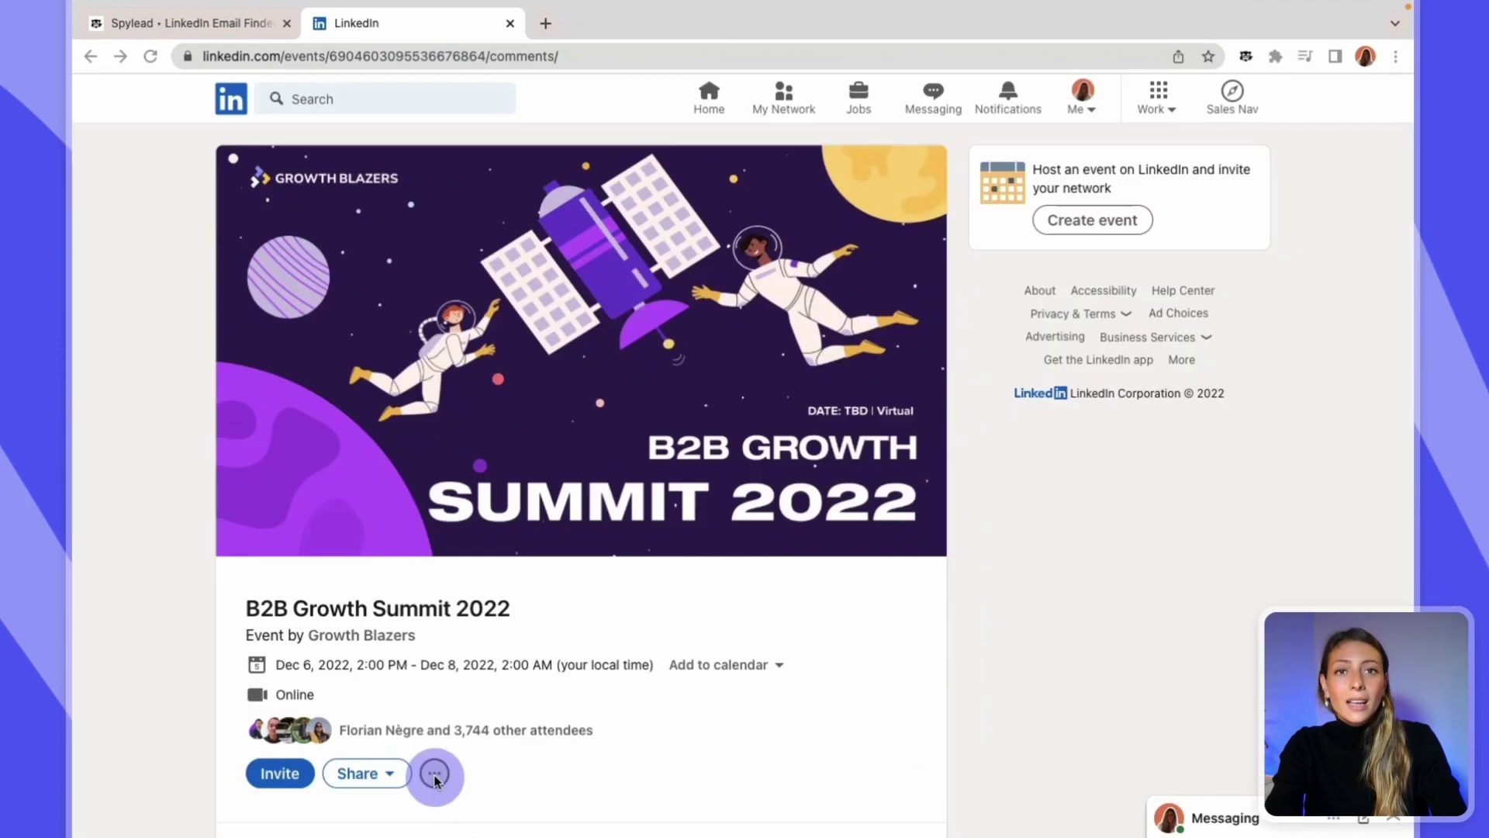
click(420, 735)
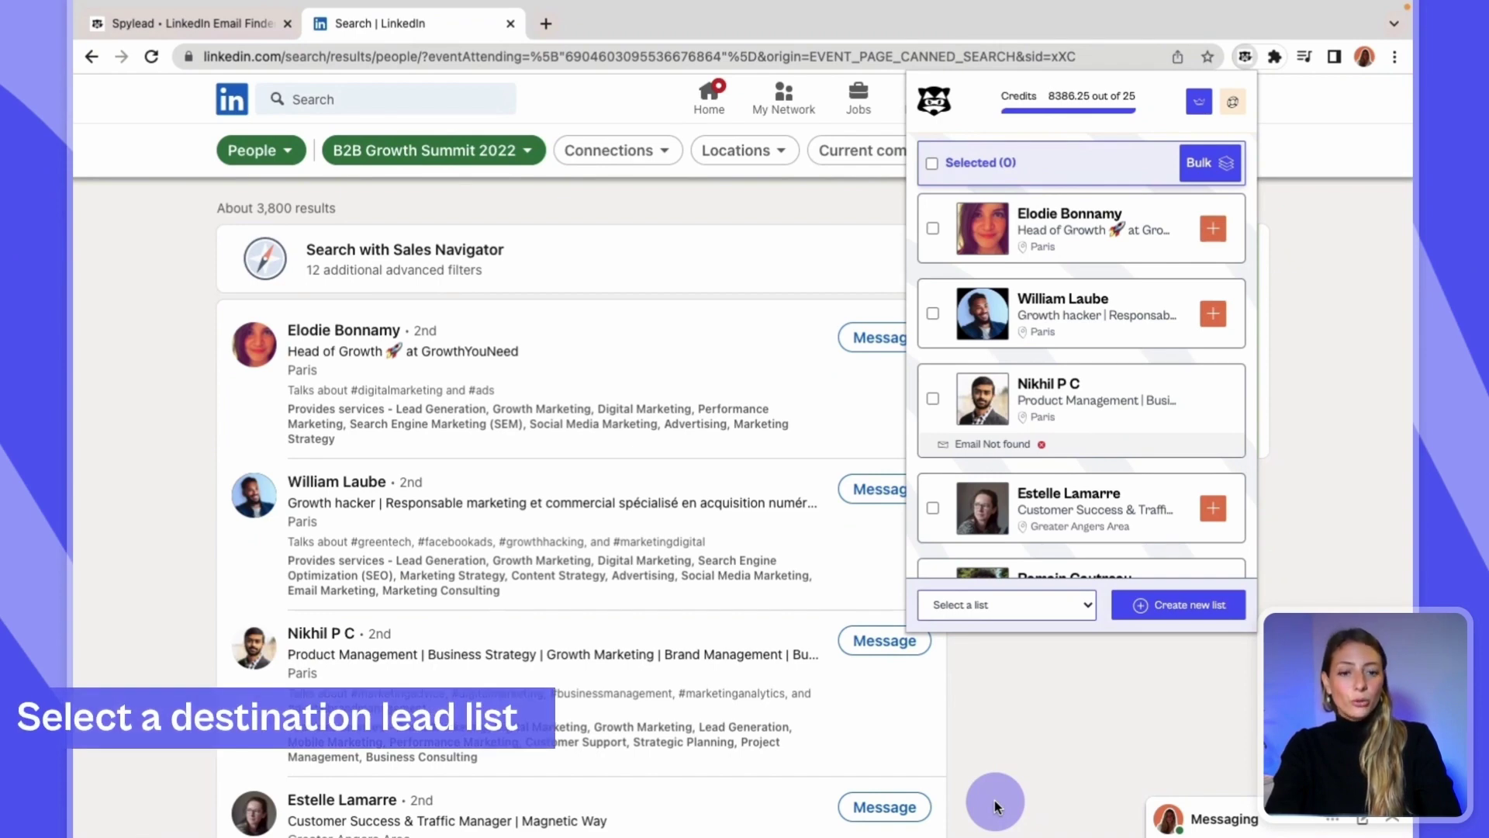
Choose B2B Growth Summit as the destination lead list.
click(959, 607)
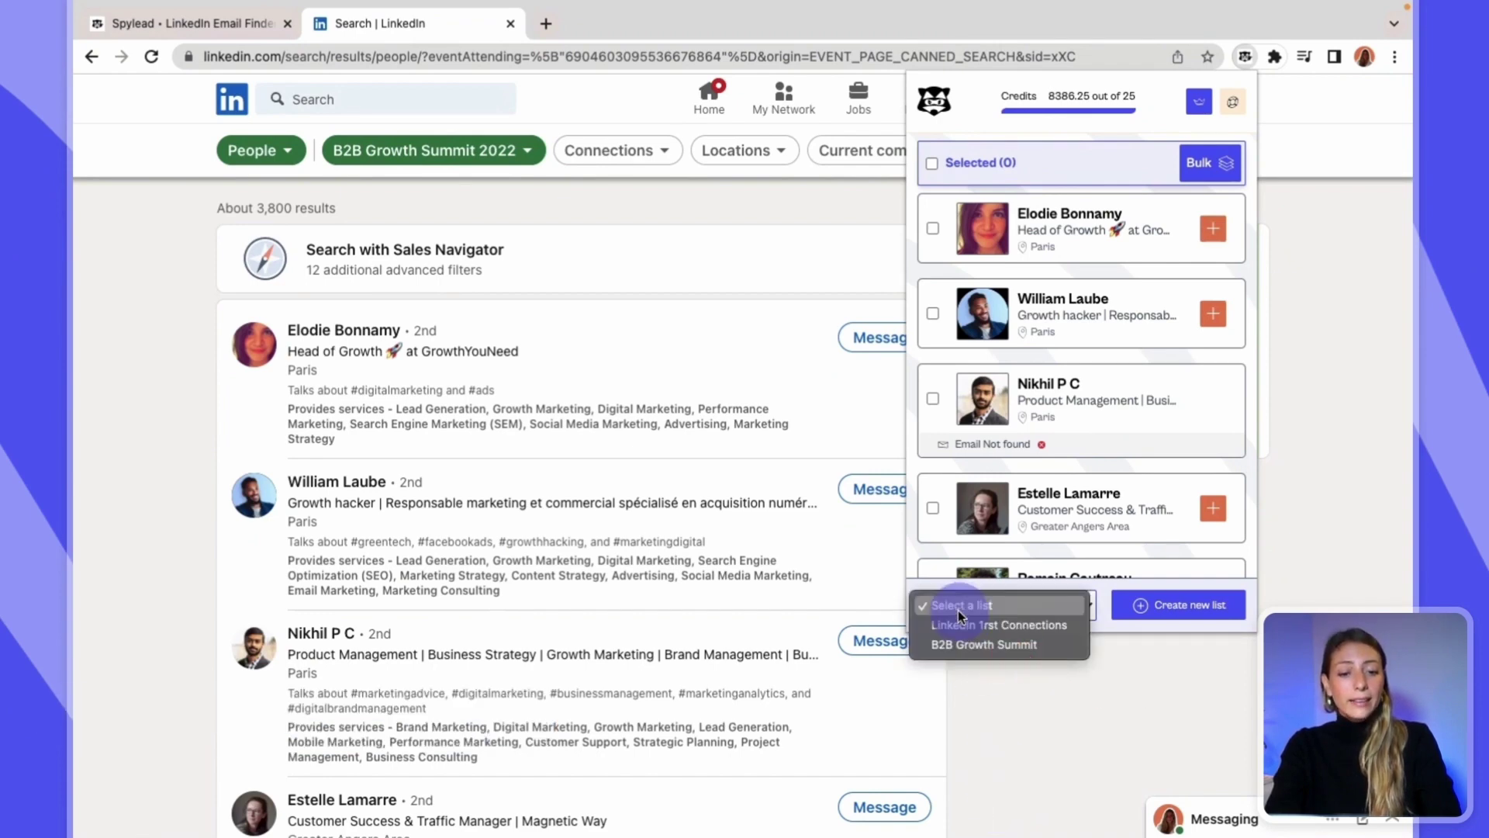
click(961, 644)
click(1165, 609)
click(1156, 613)
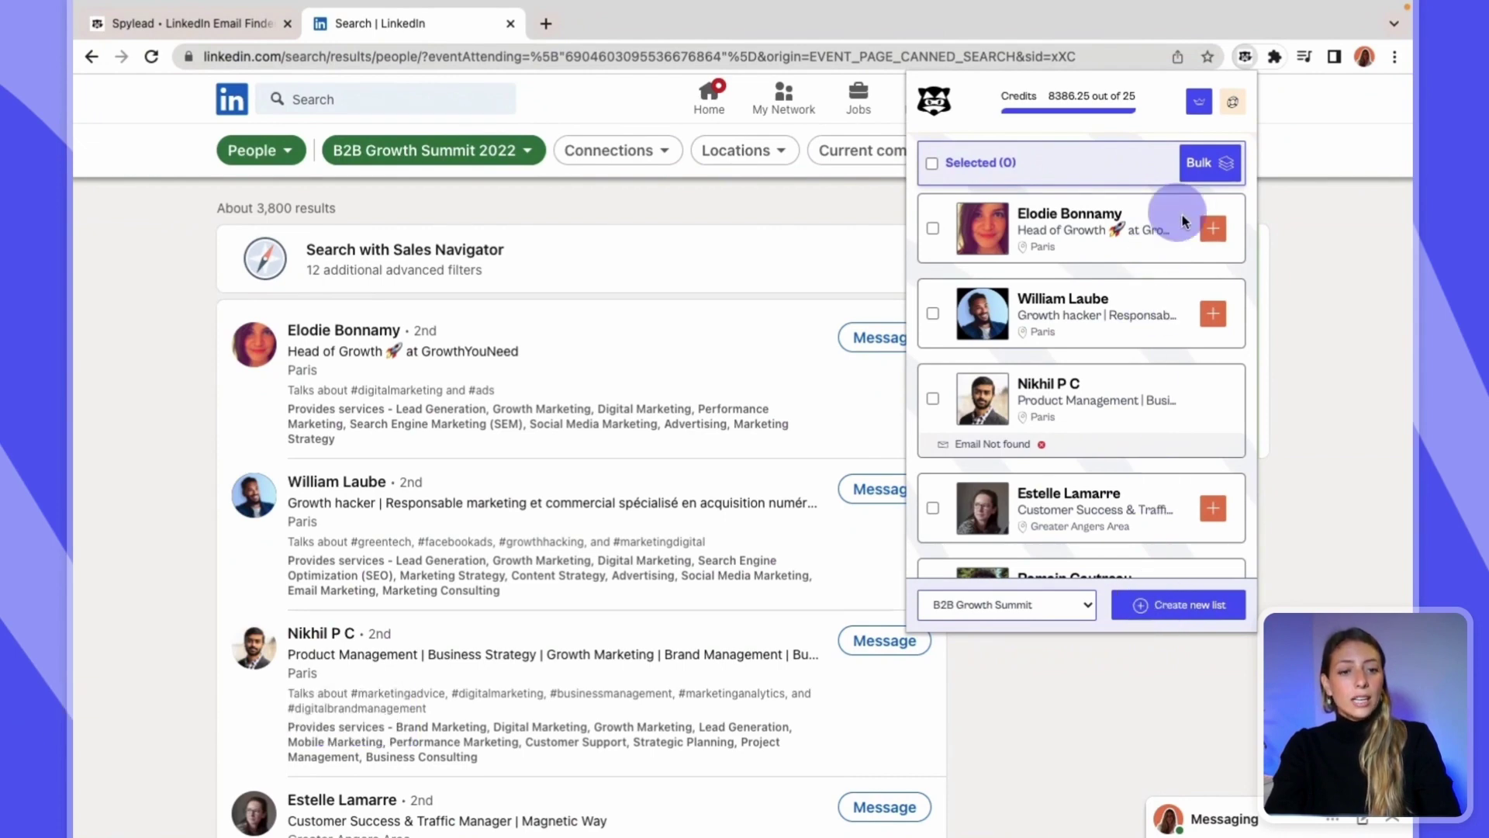
click(1214, 232)
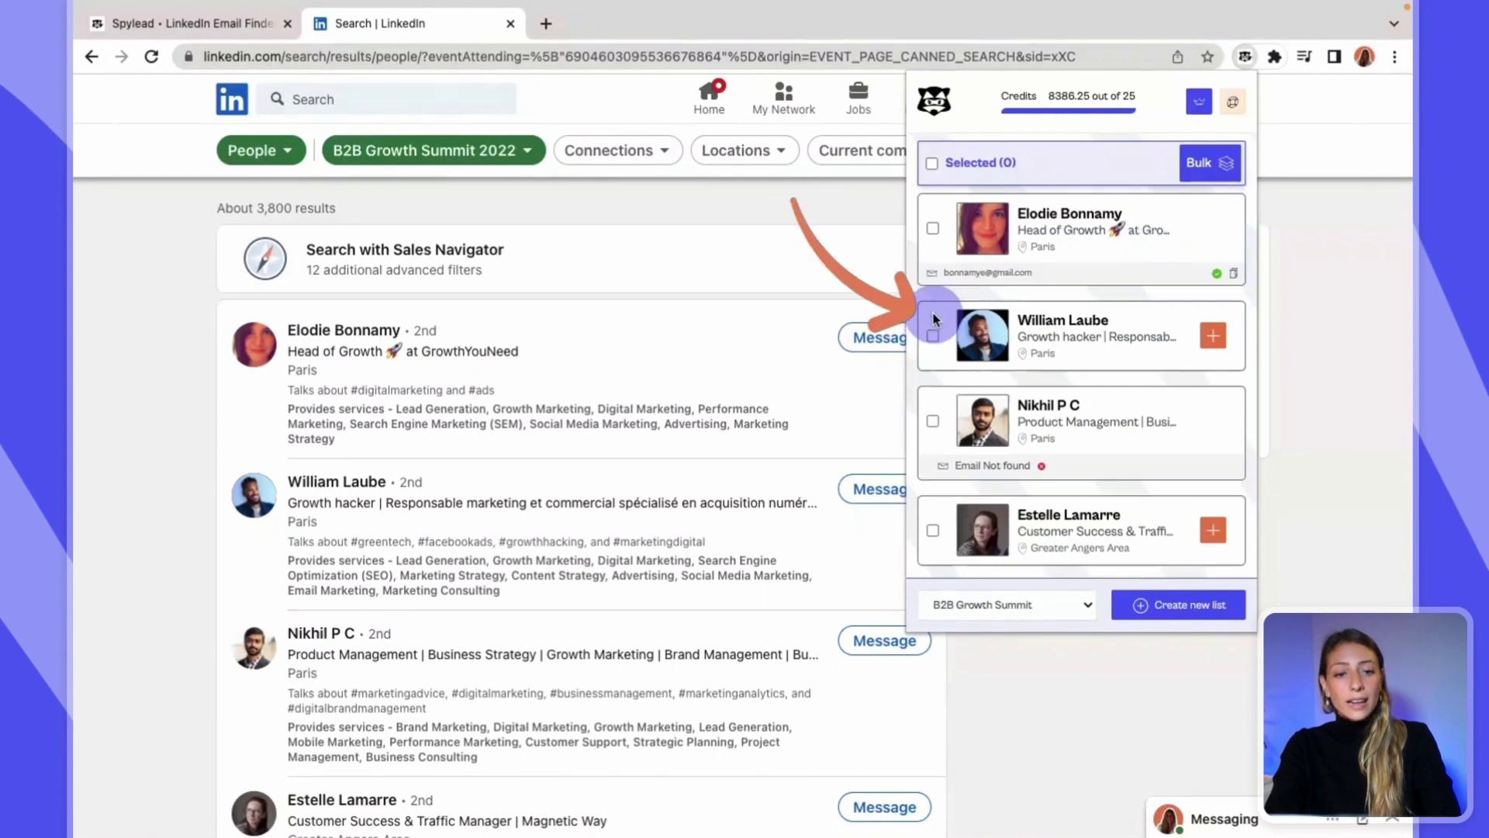
click(932, 335)
click(931, 527)
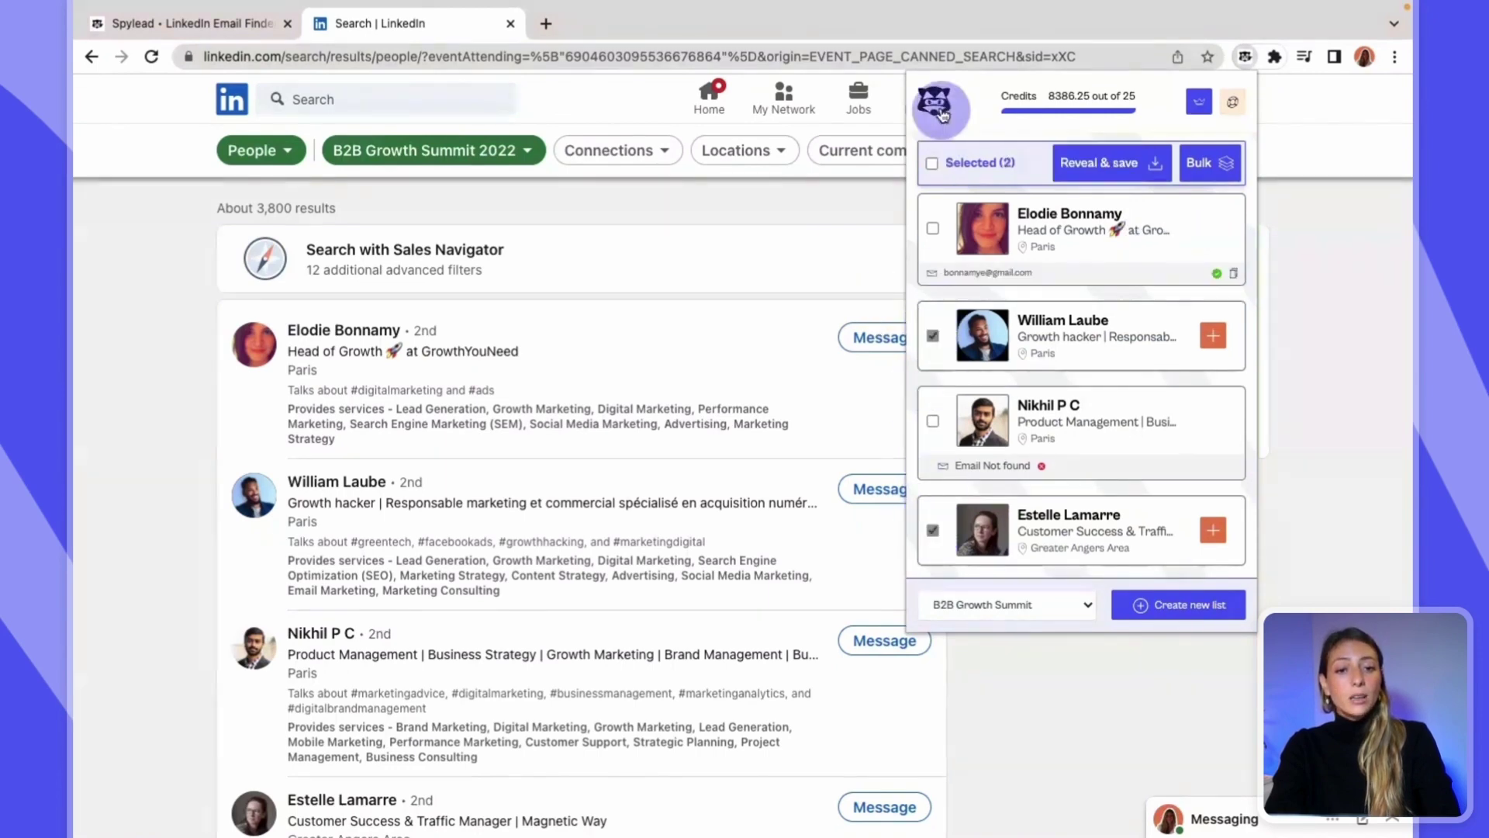
click(931, 163)
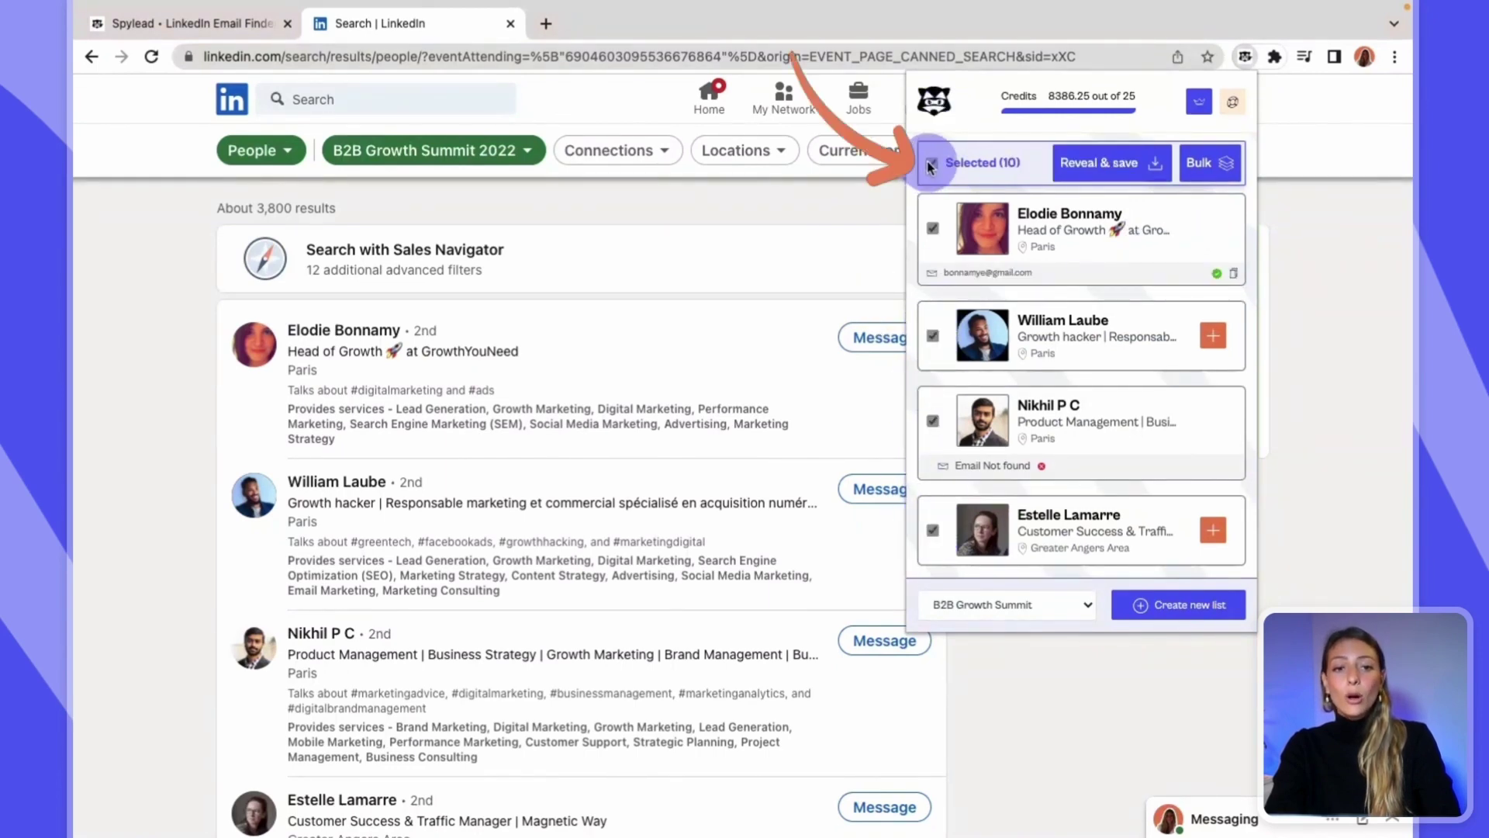
click(1103, 169)
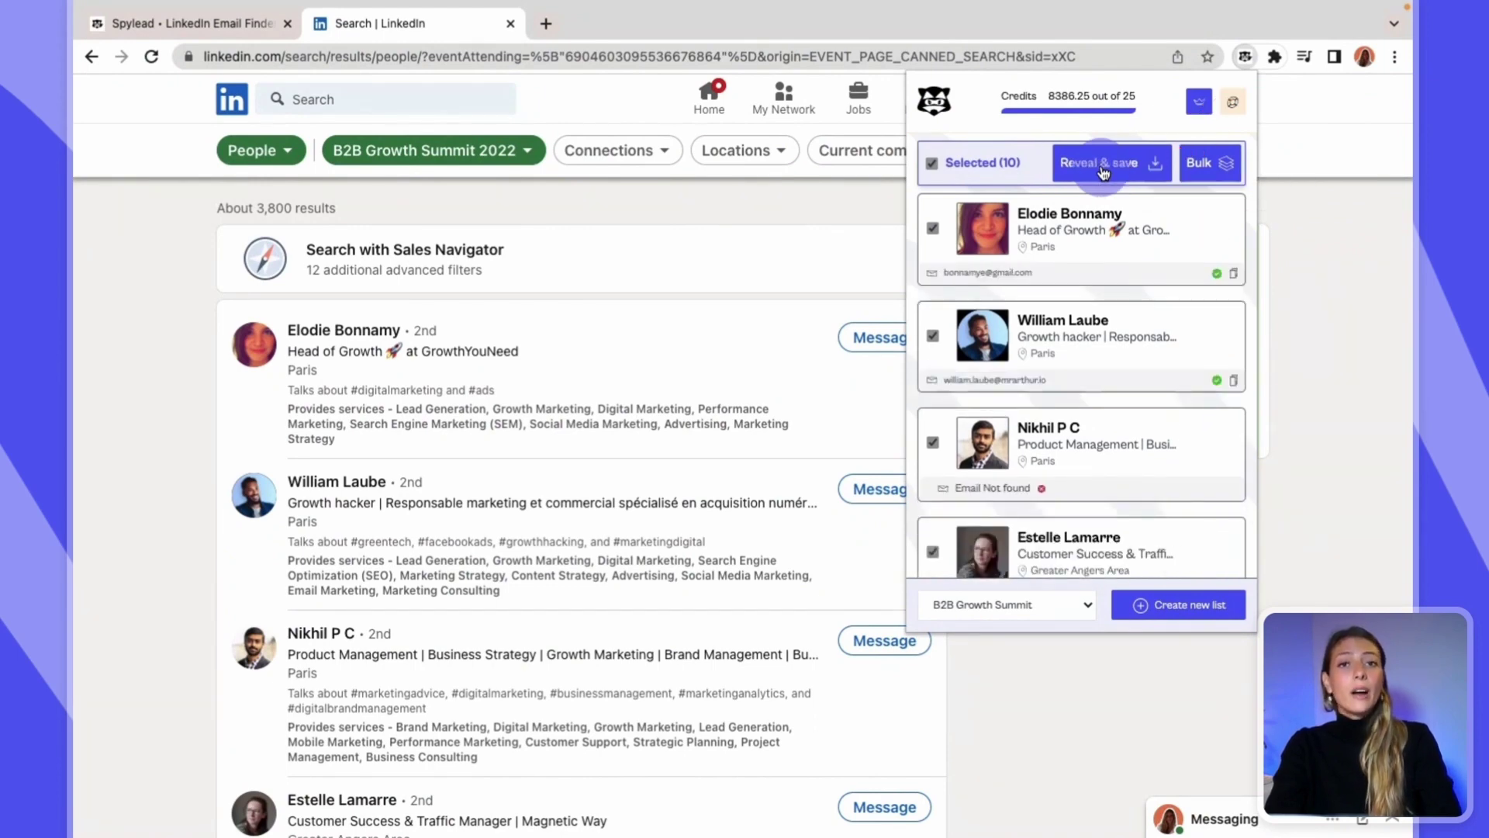
click(1070, 275)
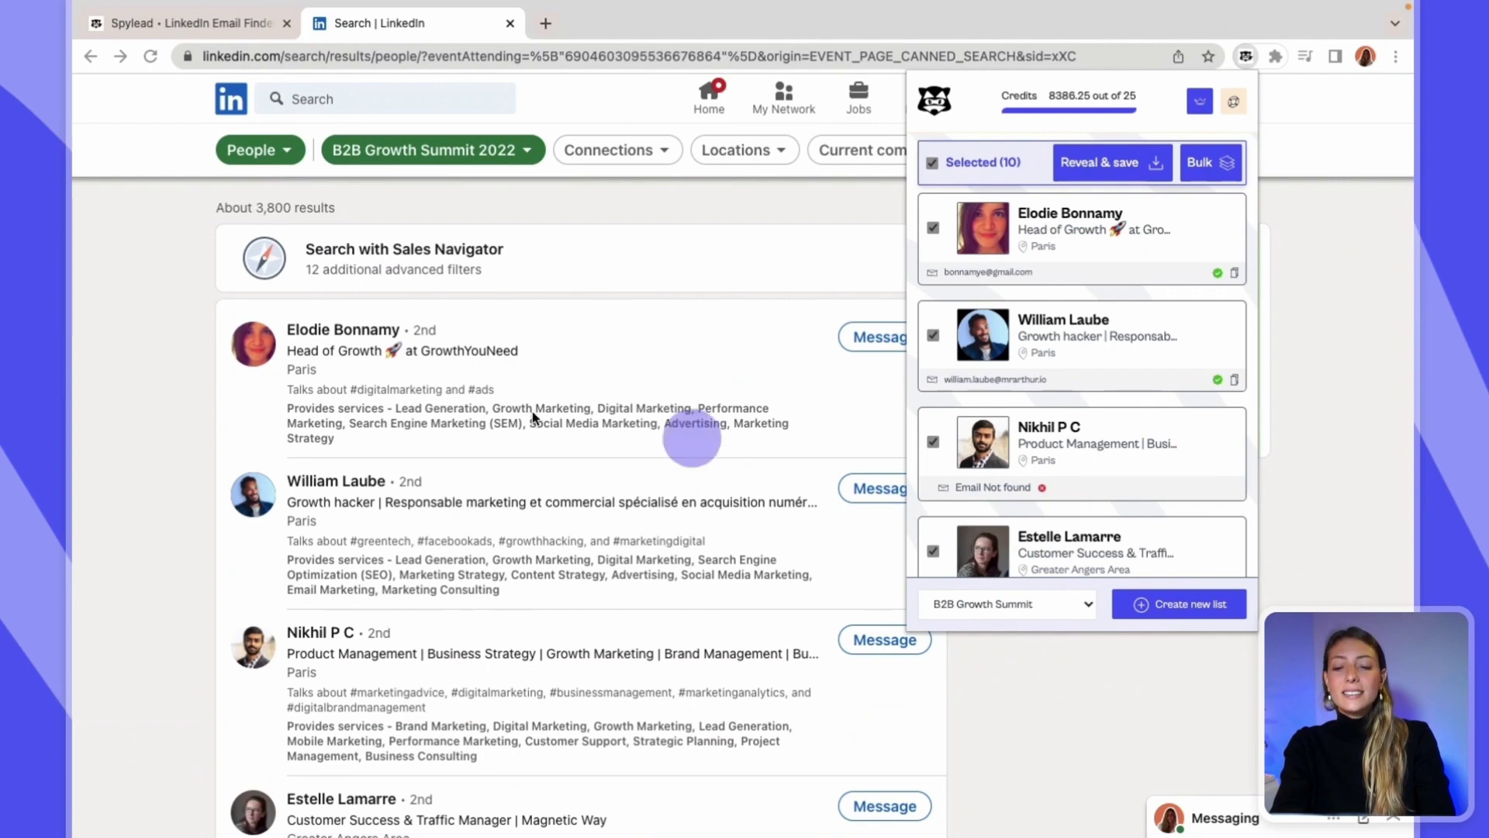
Return to the first results page while Reveal & save finishes, leaving 8378.25 credits.
scroll(110, 570, down, 15)
scroll(108, 570, down, 2)
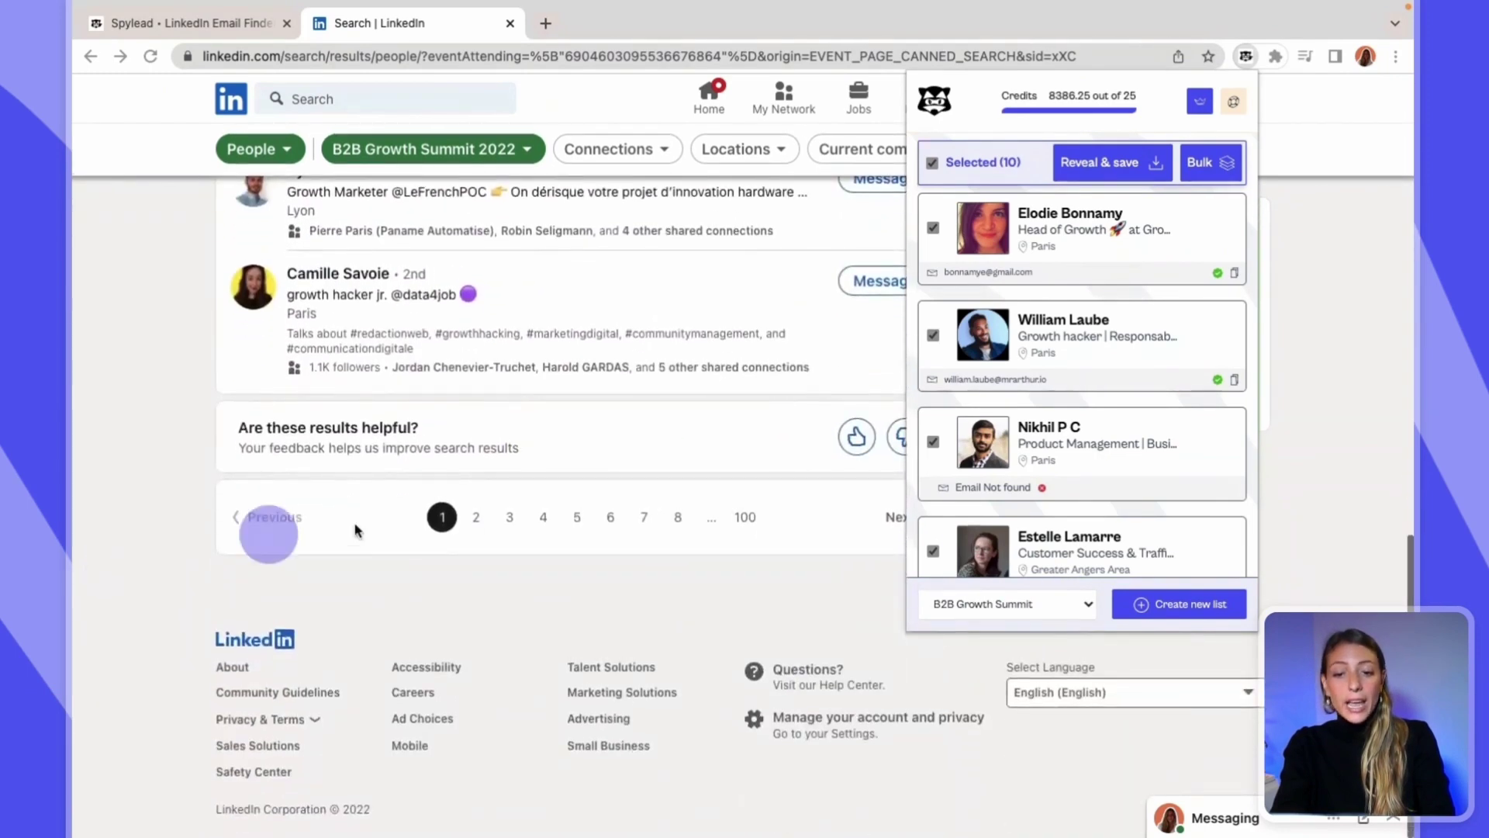
click(743, 518)
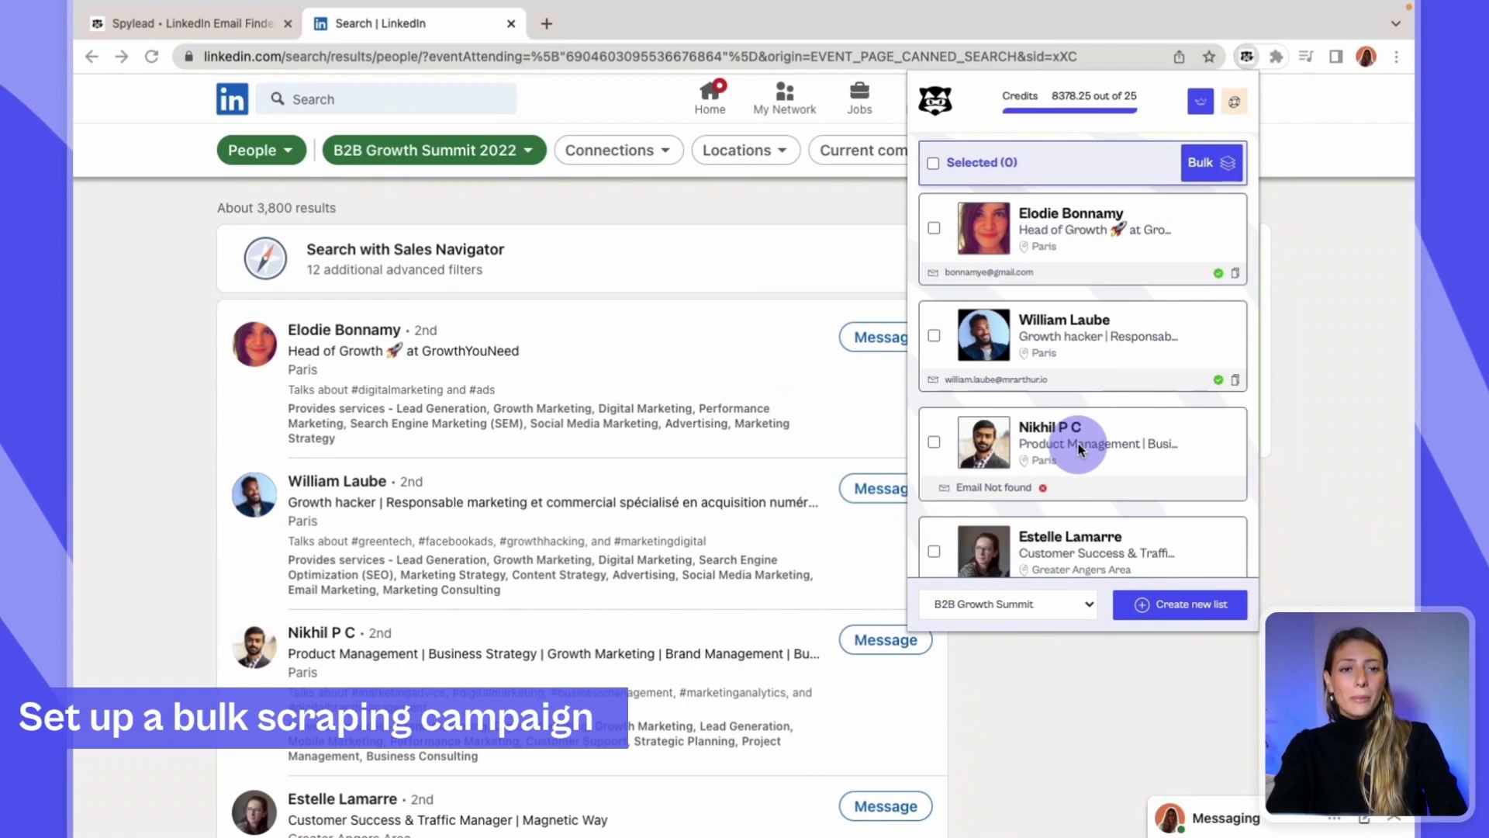
Start a bulk search named after B2B Growth Summit, from page 1 across 100 pages.
click(1211, 161)
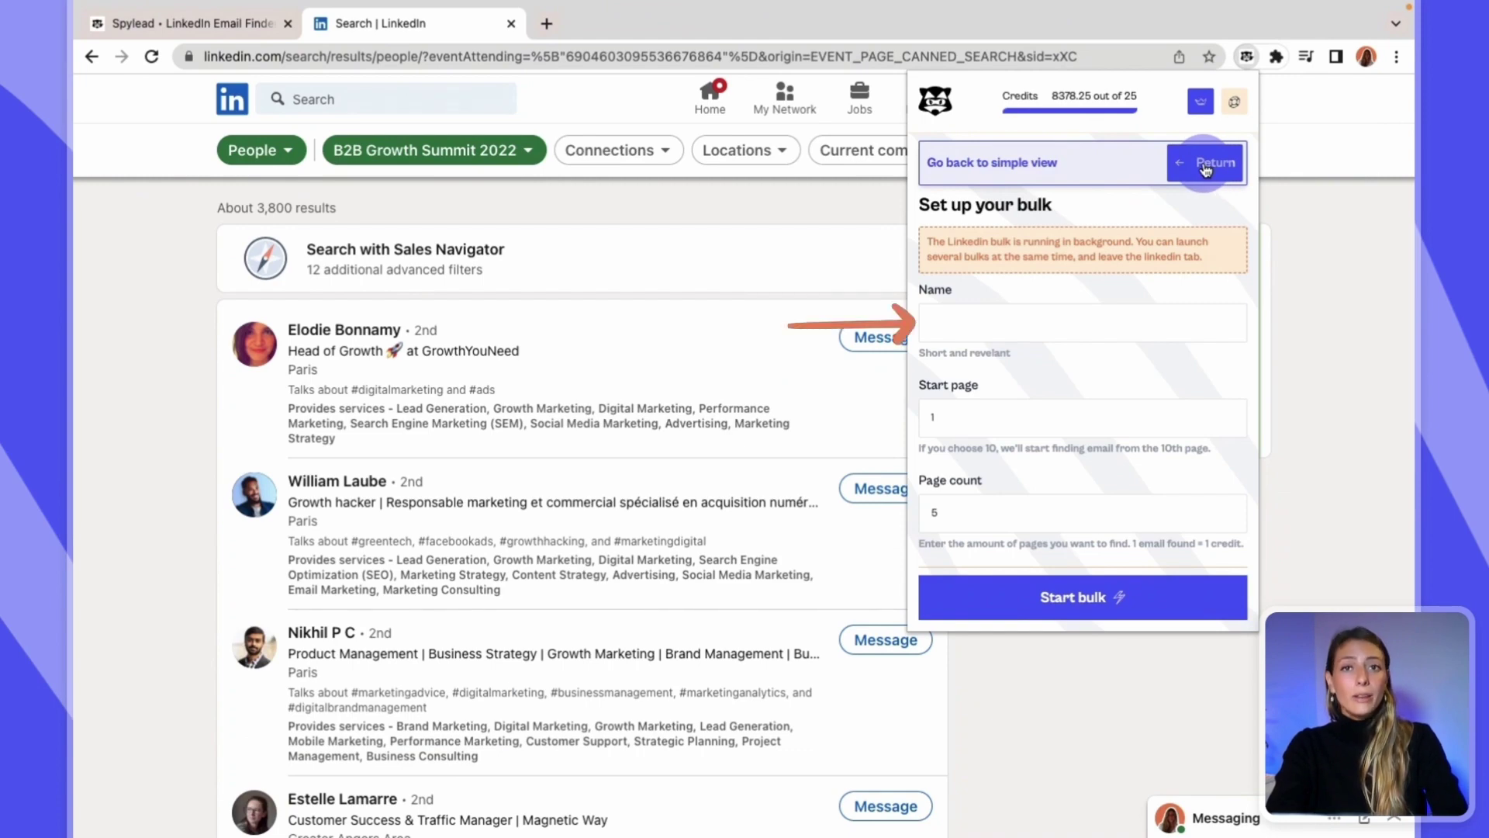
click(975, 321)
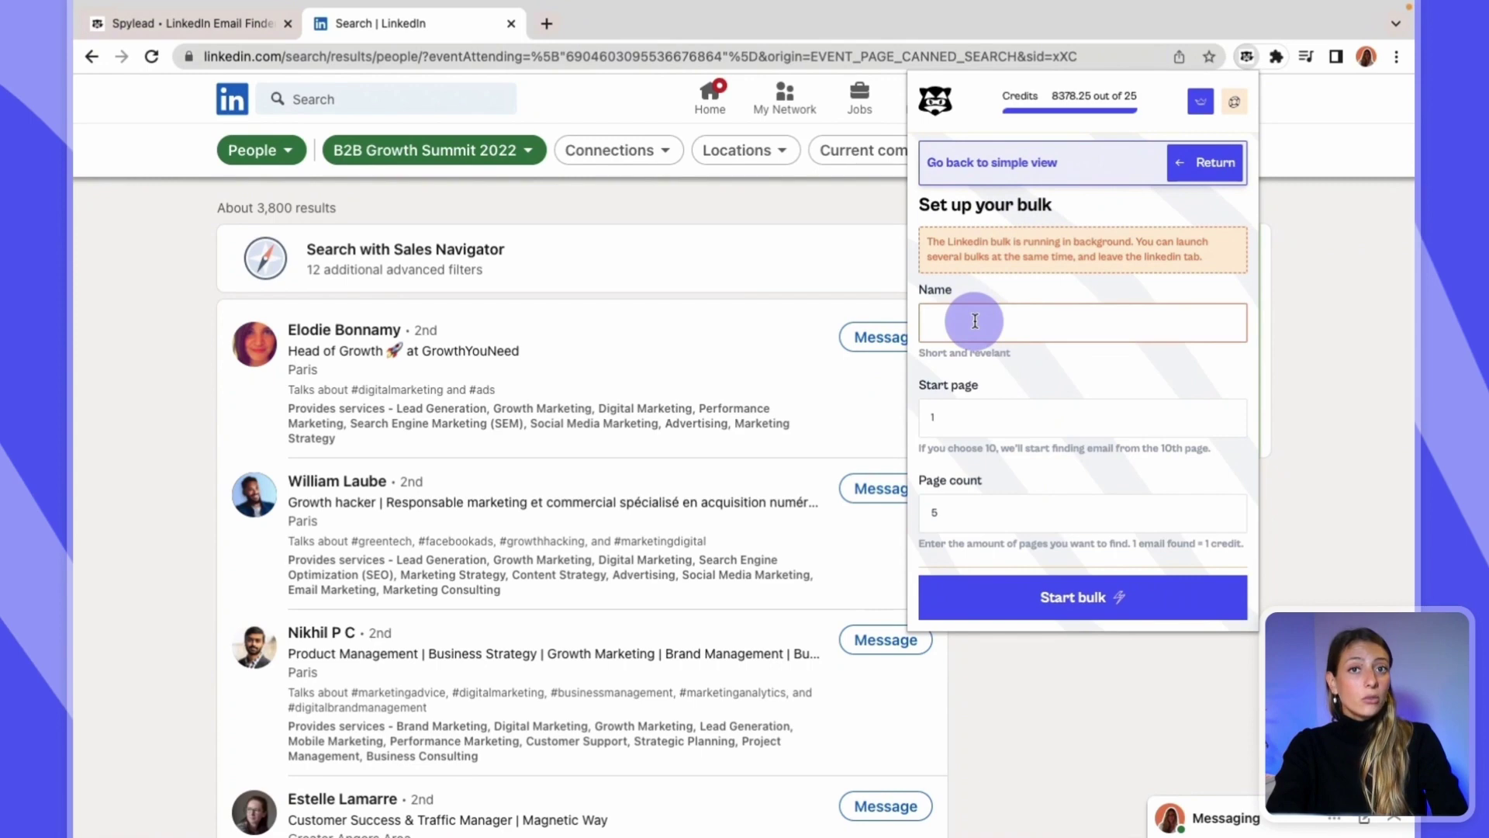
text(LinkedIn event - B2B Growth Summit 2022)
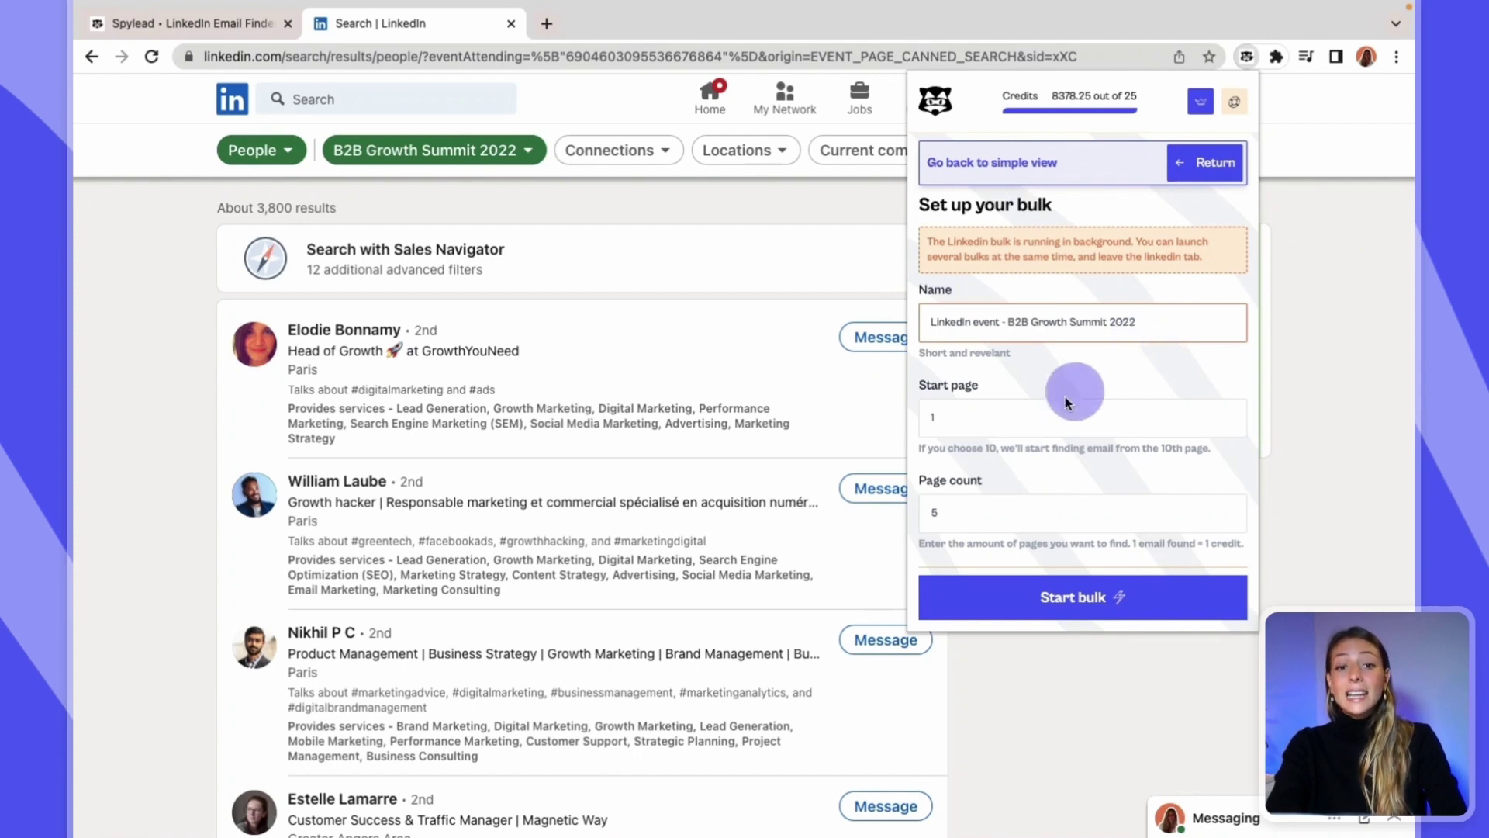
click(1064, 420)
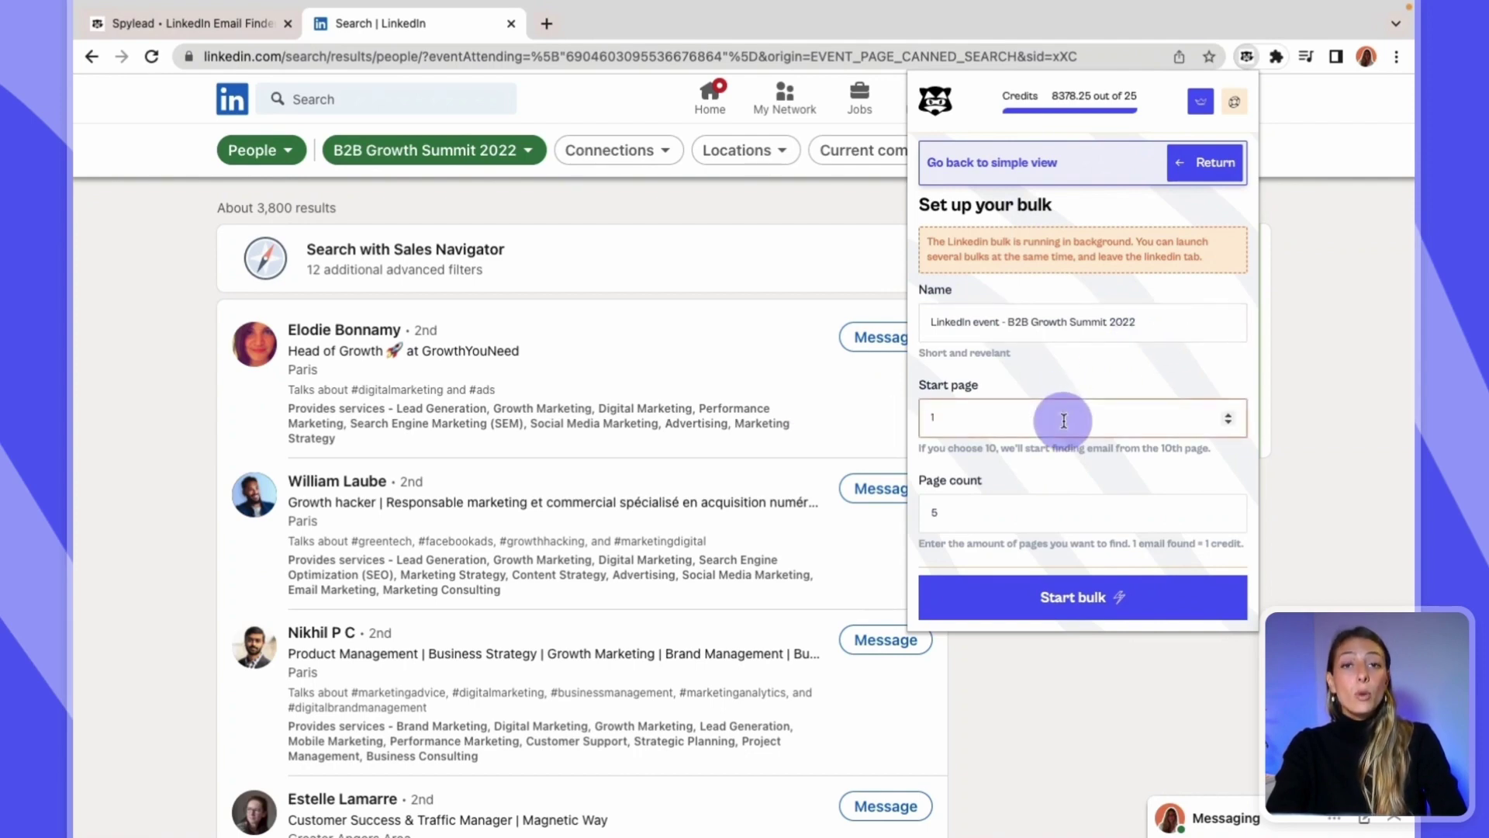
scroll(630, 583, down, 20)
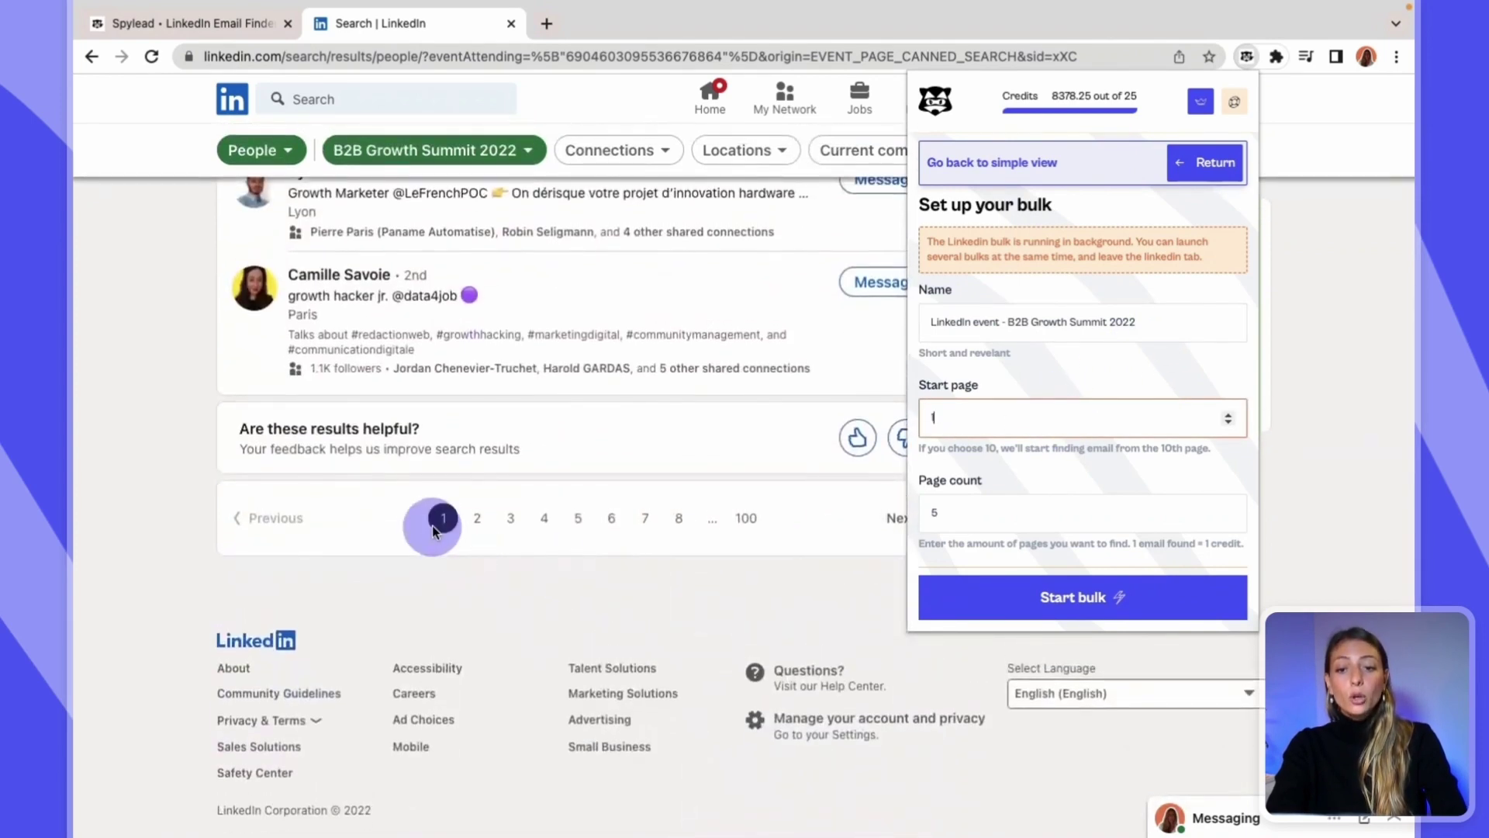
scroll(783, 528, up, 20)
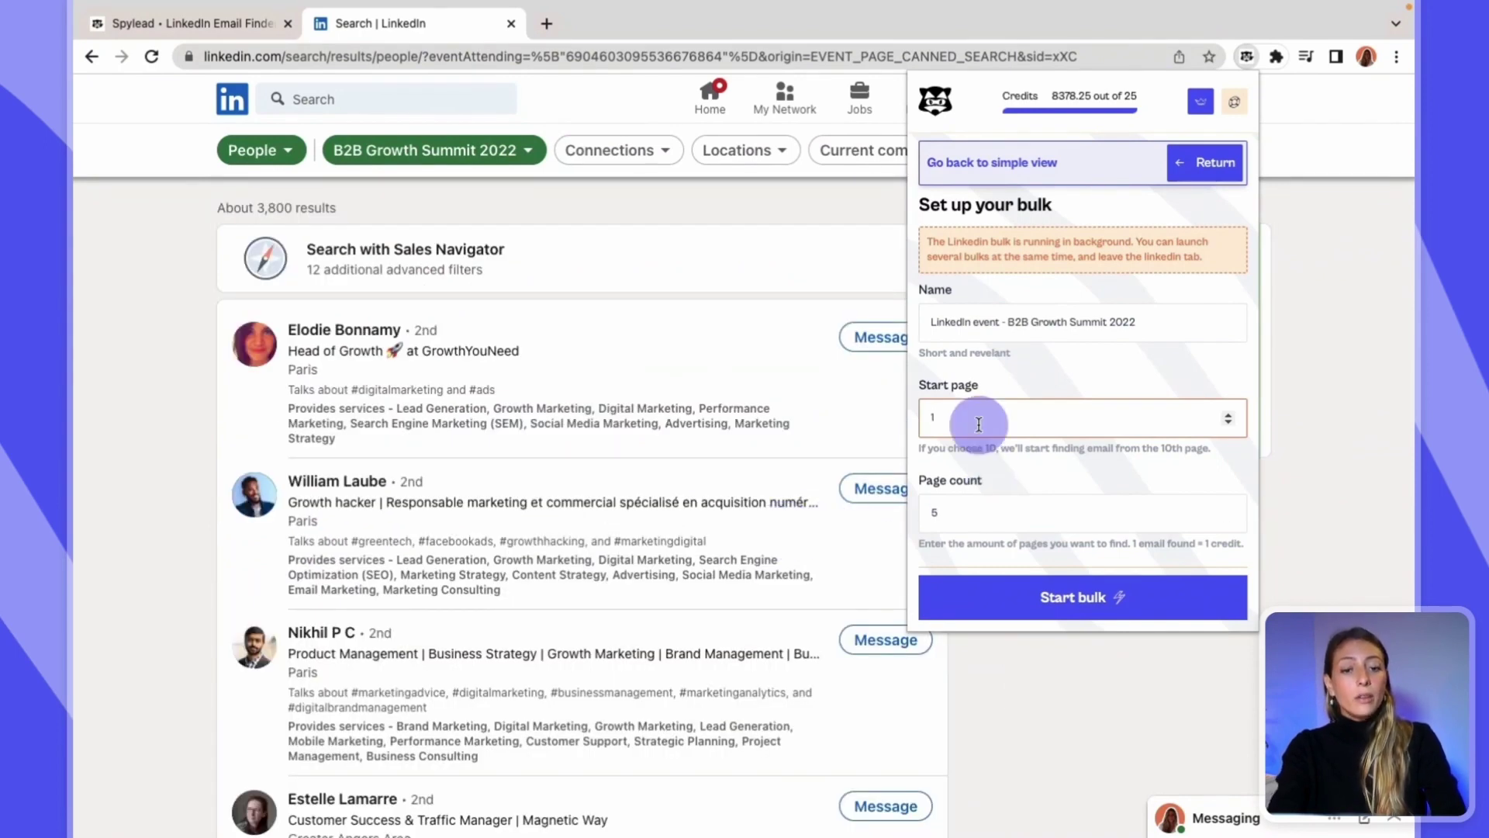
click(969, 514)
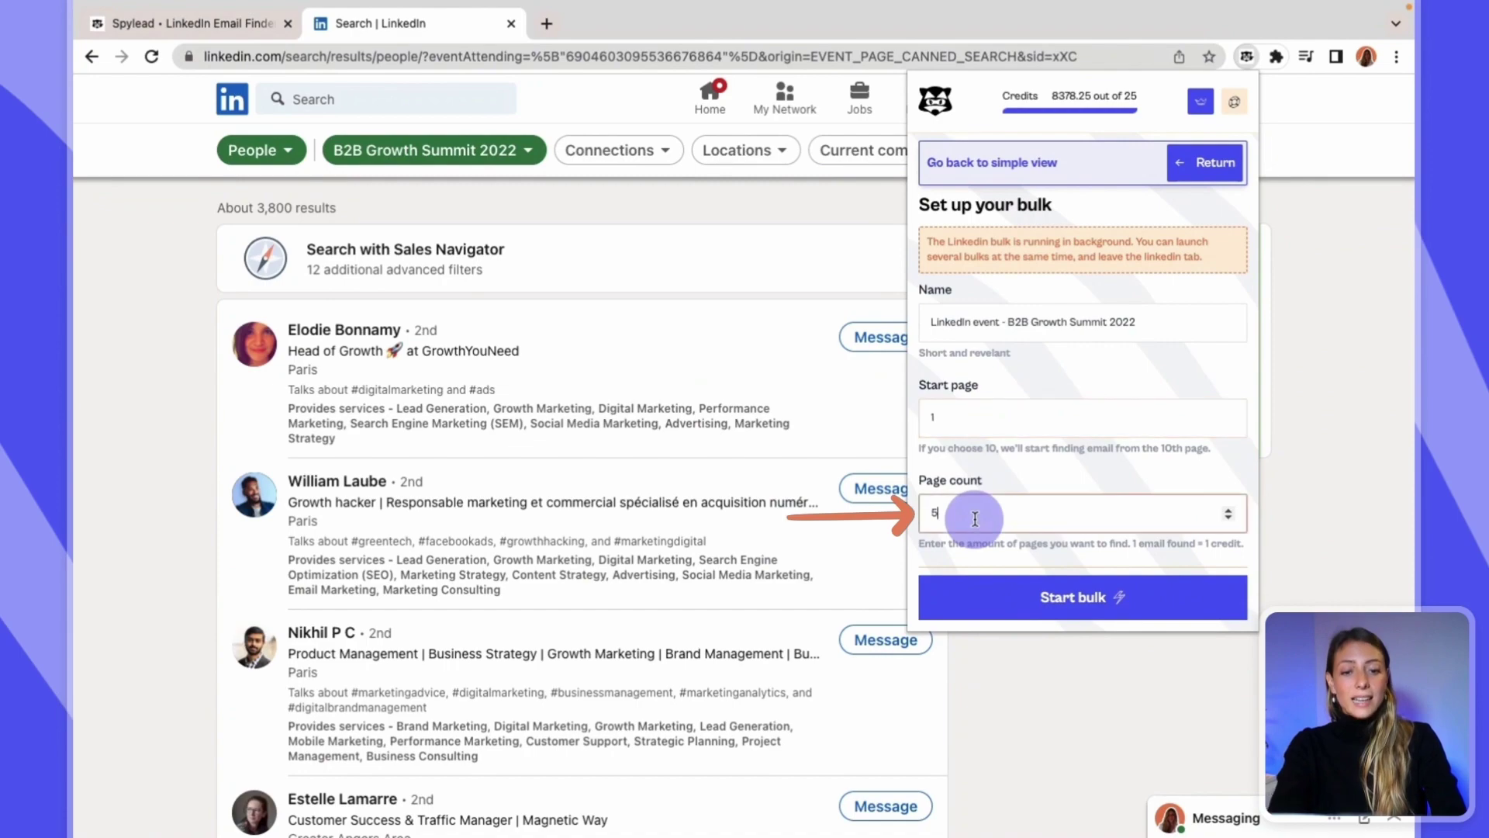
scroll(715, 529, down, 15)
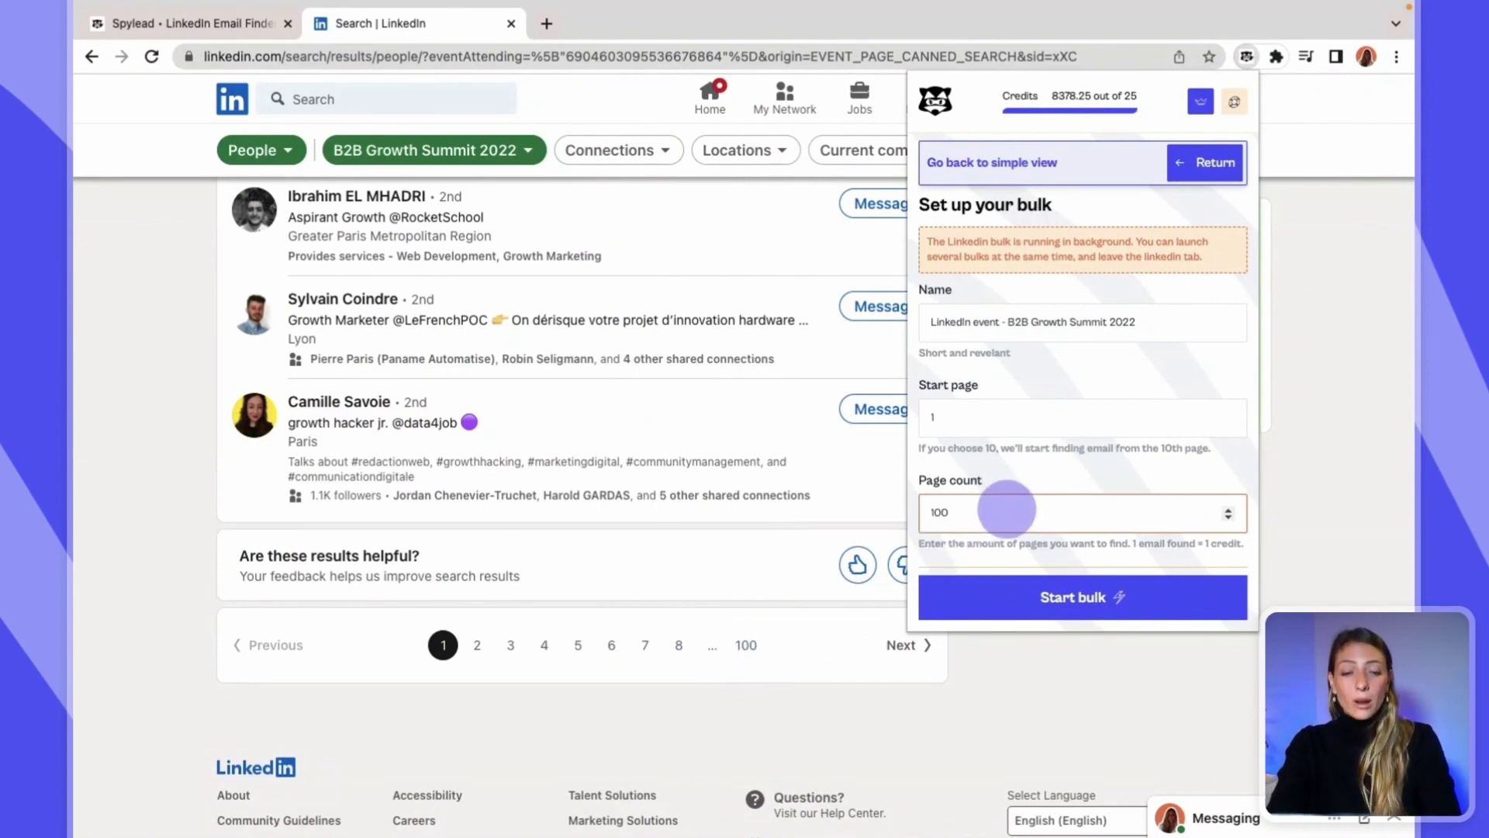
click(1071, 599)
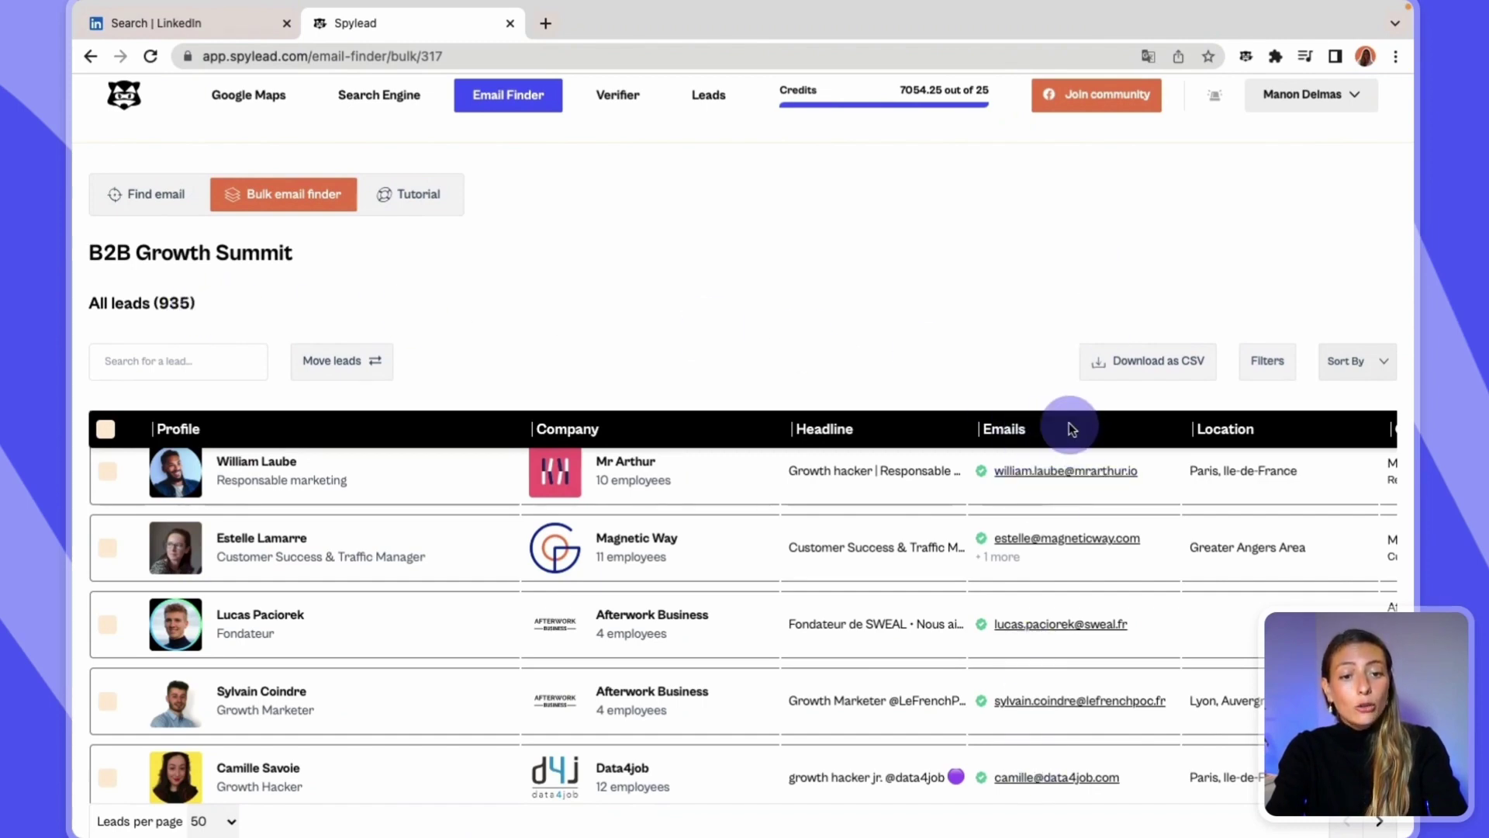
Scroll sideways through the 935-lead B2B Growth Summit table to review its columns.
scroll(1069, 427, right, 7)
scroll(1070, 429, right, 7)
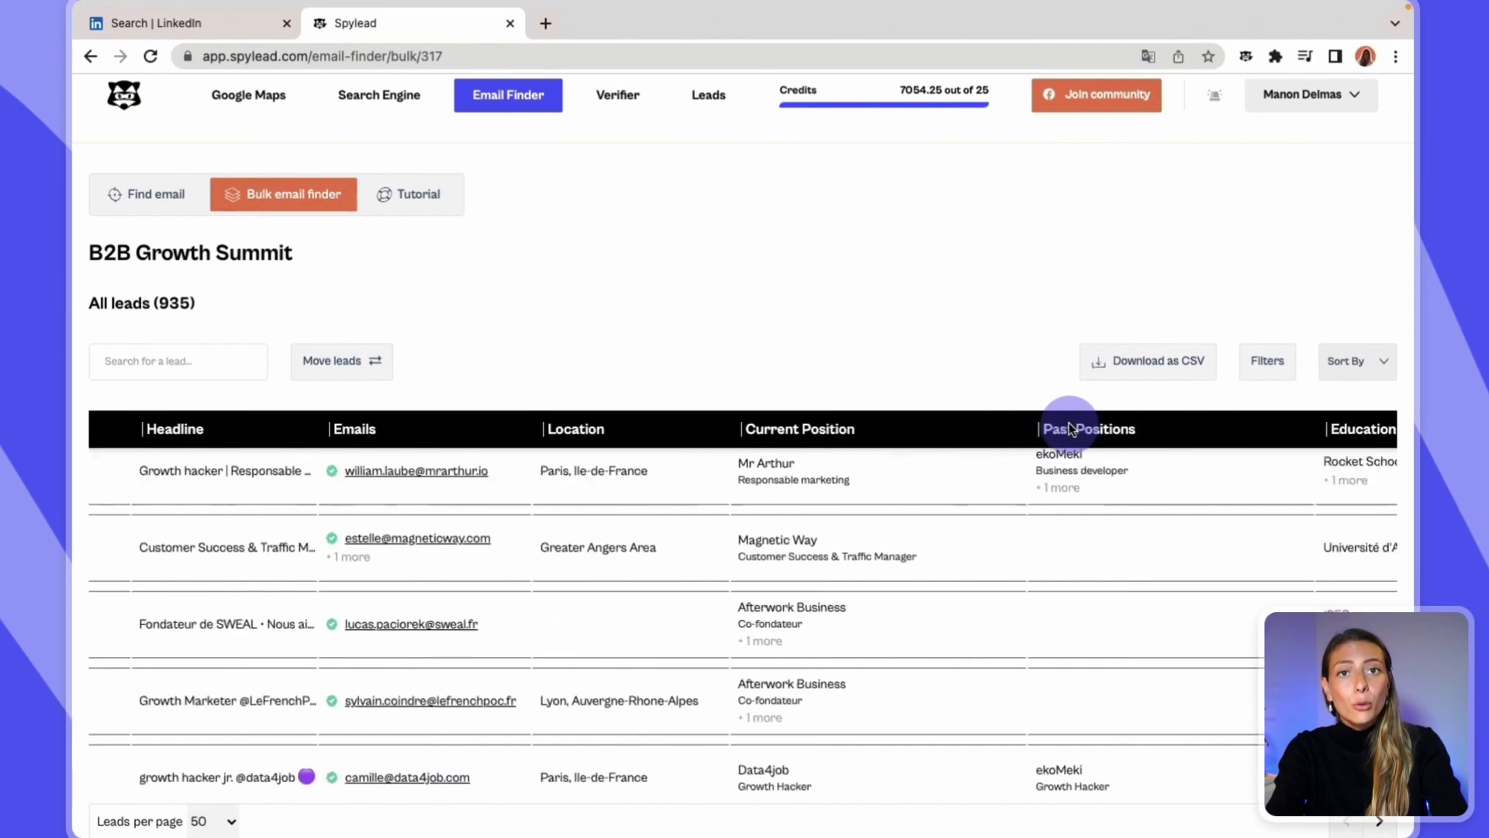
scroll(1070, 429, left, 15)
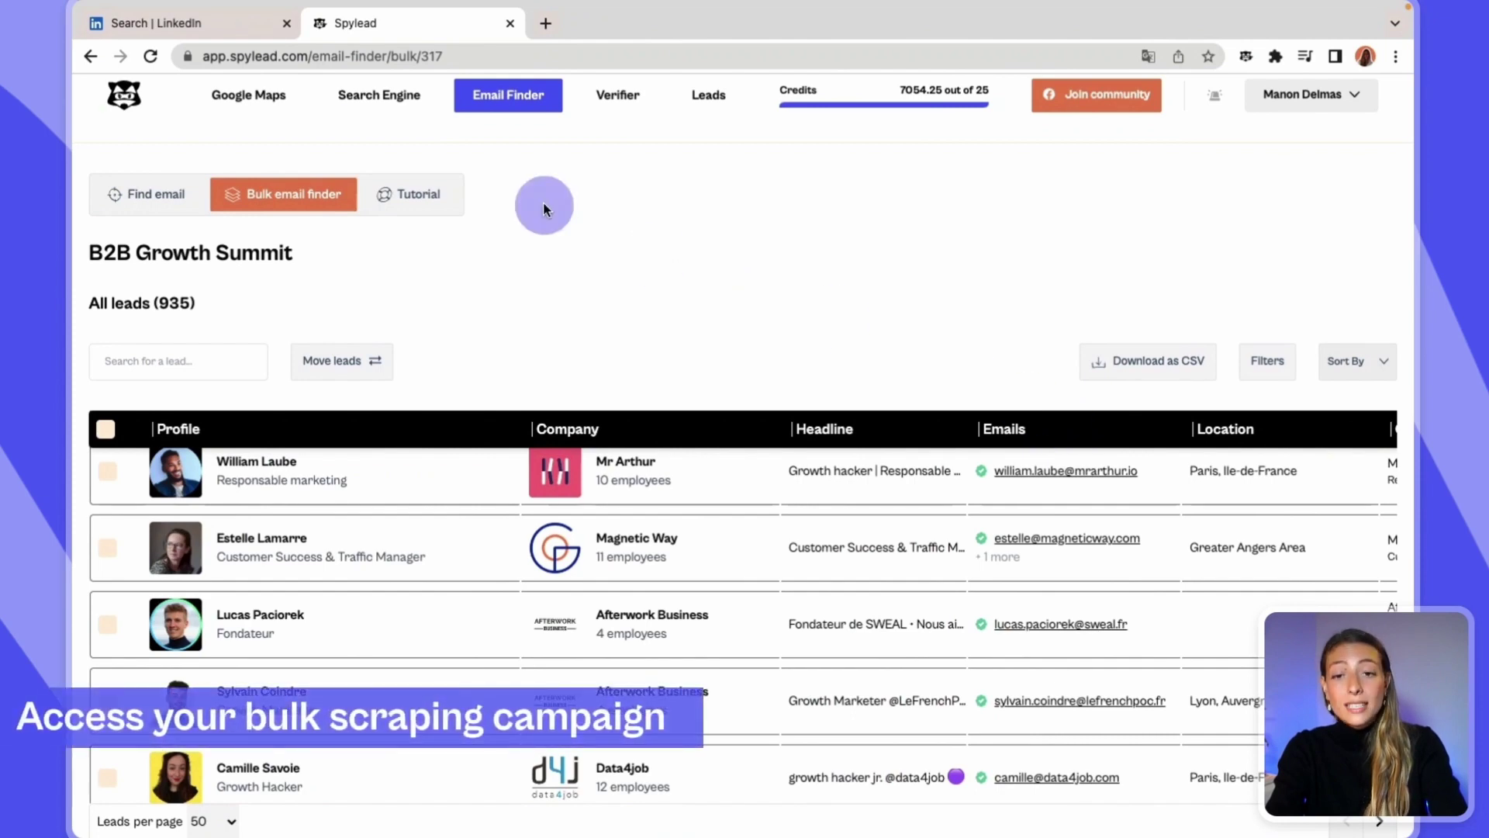
Open the B2B Growth Summit bulk from the All bulks list in Bulk email finder.
click(530, 106)
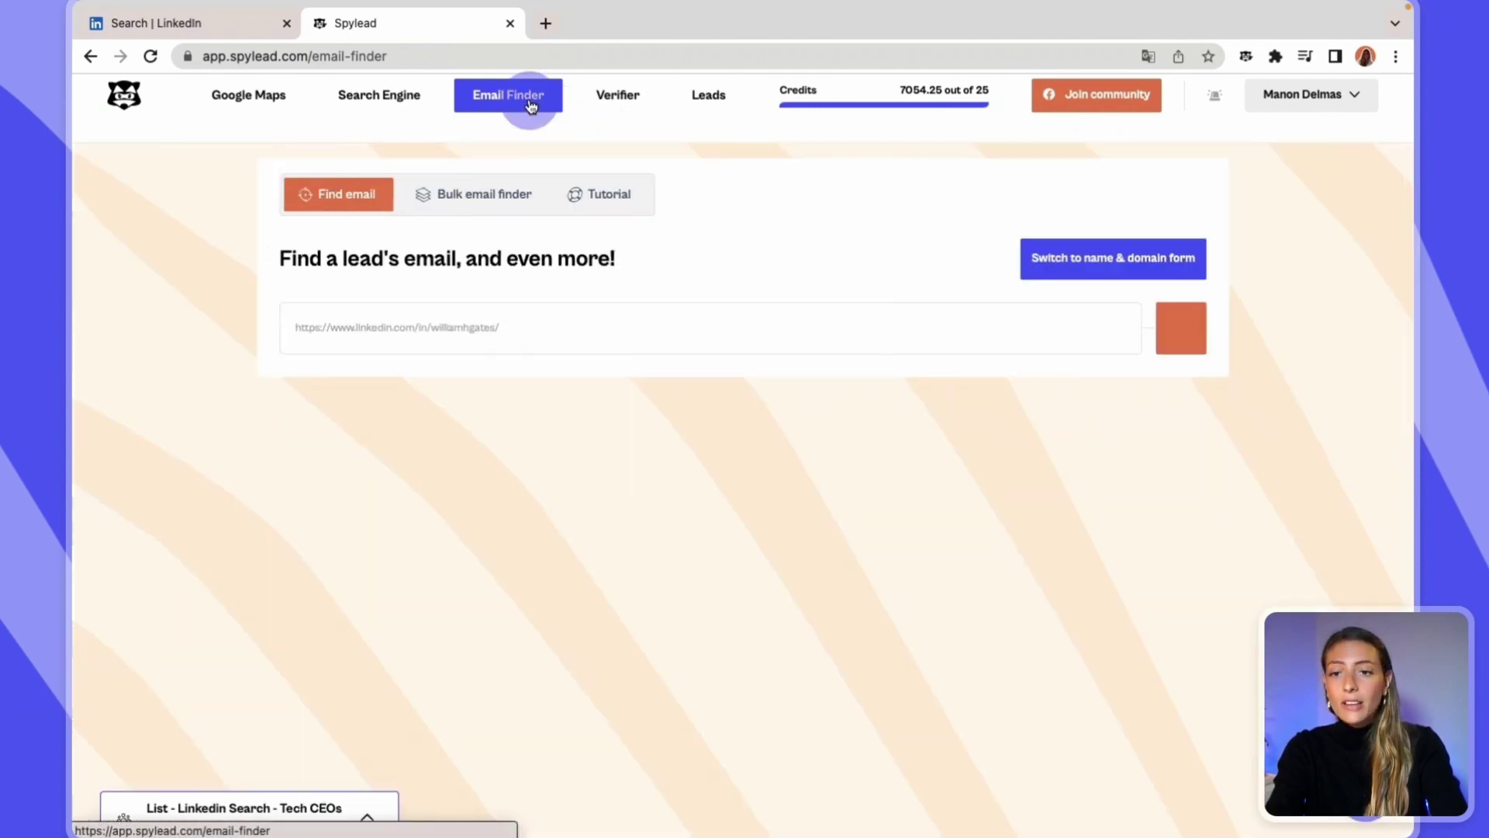
click(501, 196)
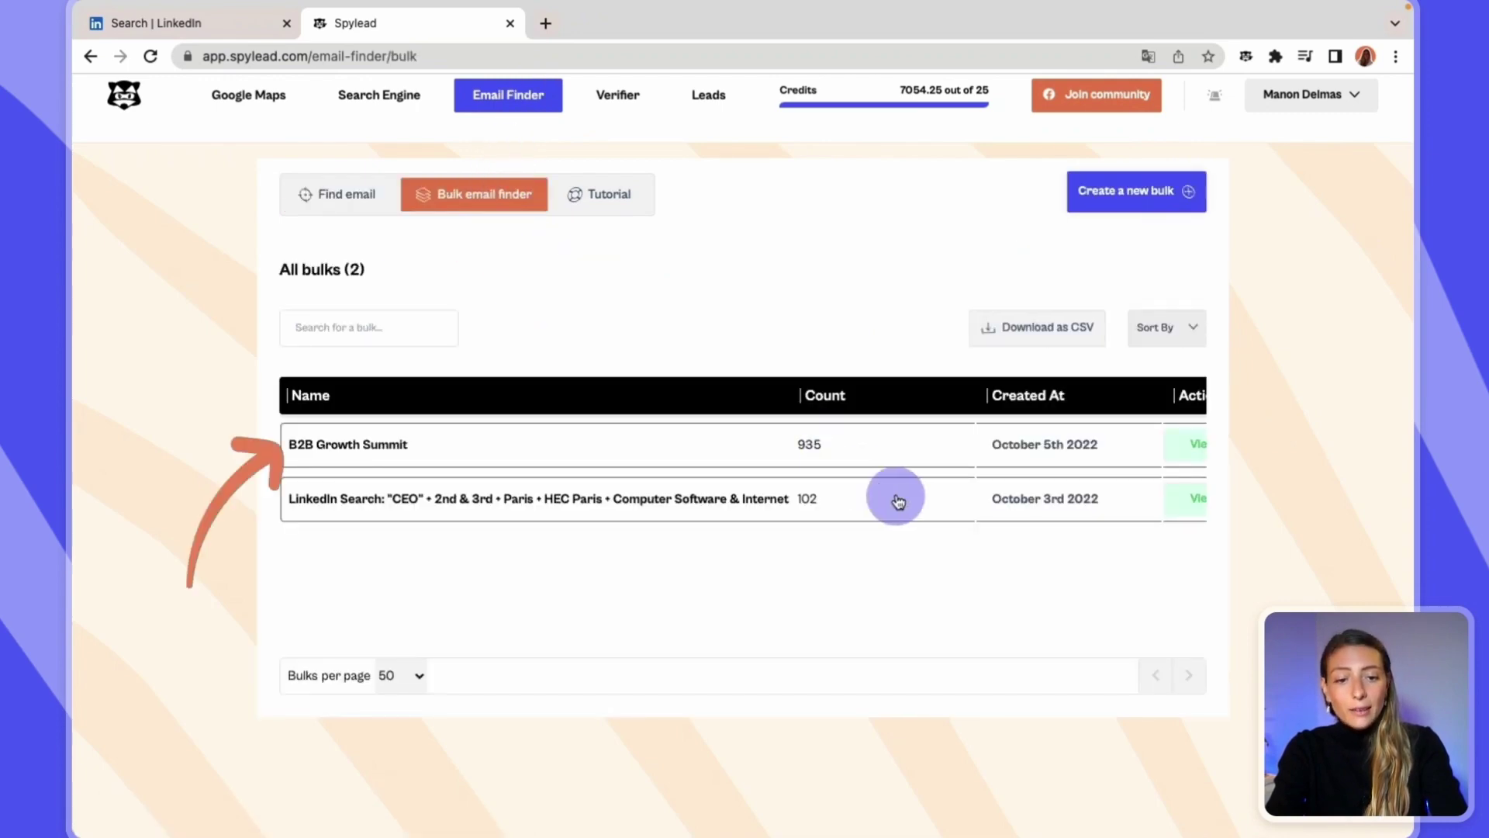
click(1104, 459)
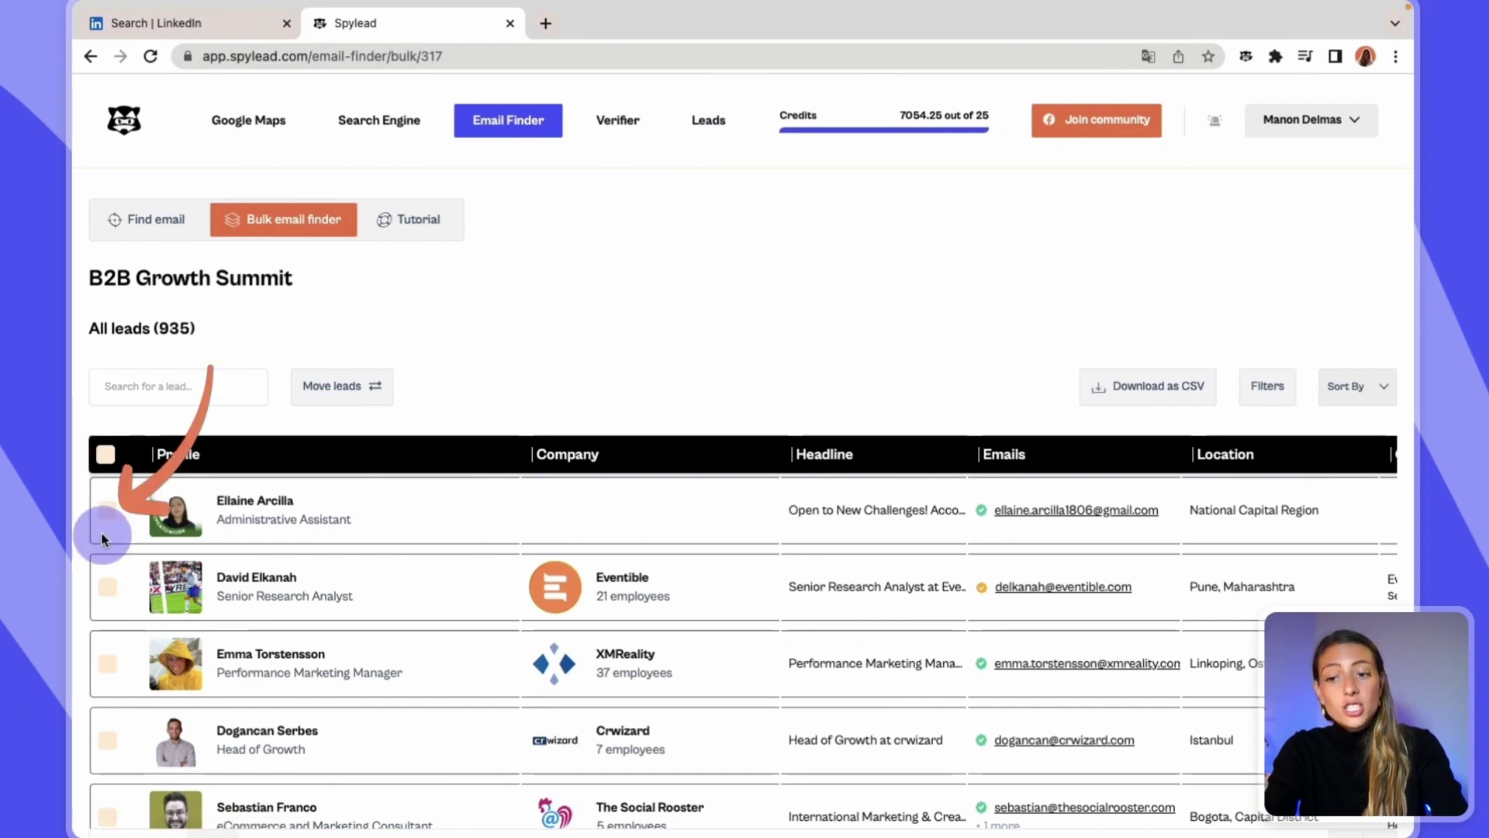
Move the bulk's leads into the 'Linkedin event - B2B Growth summit 2022' list.
click(319, 396)
click(436, 217)
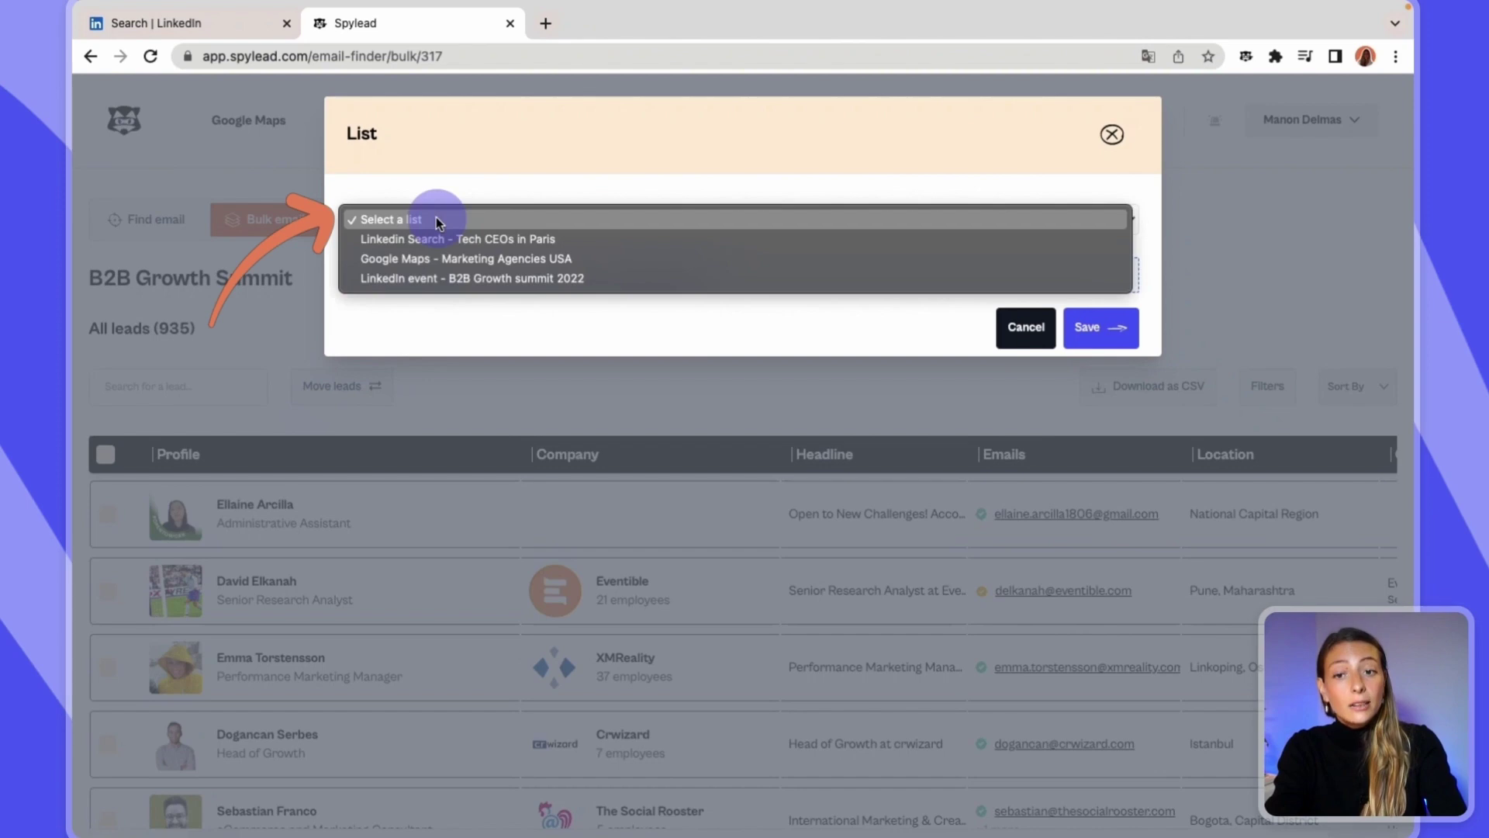
click(442, 277)
click(1117, 337)
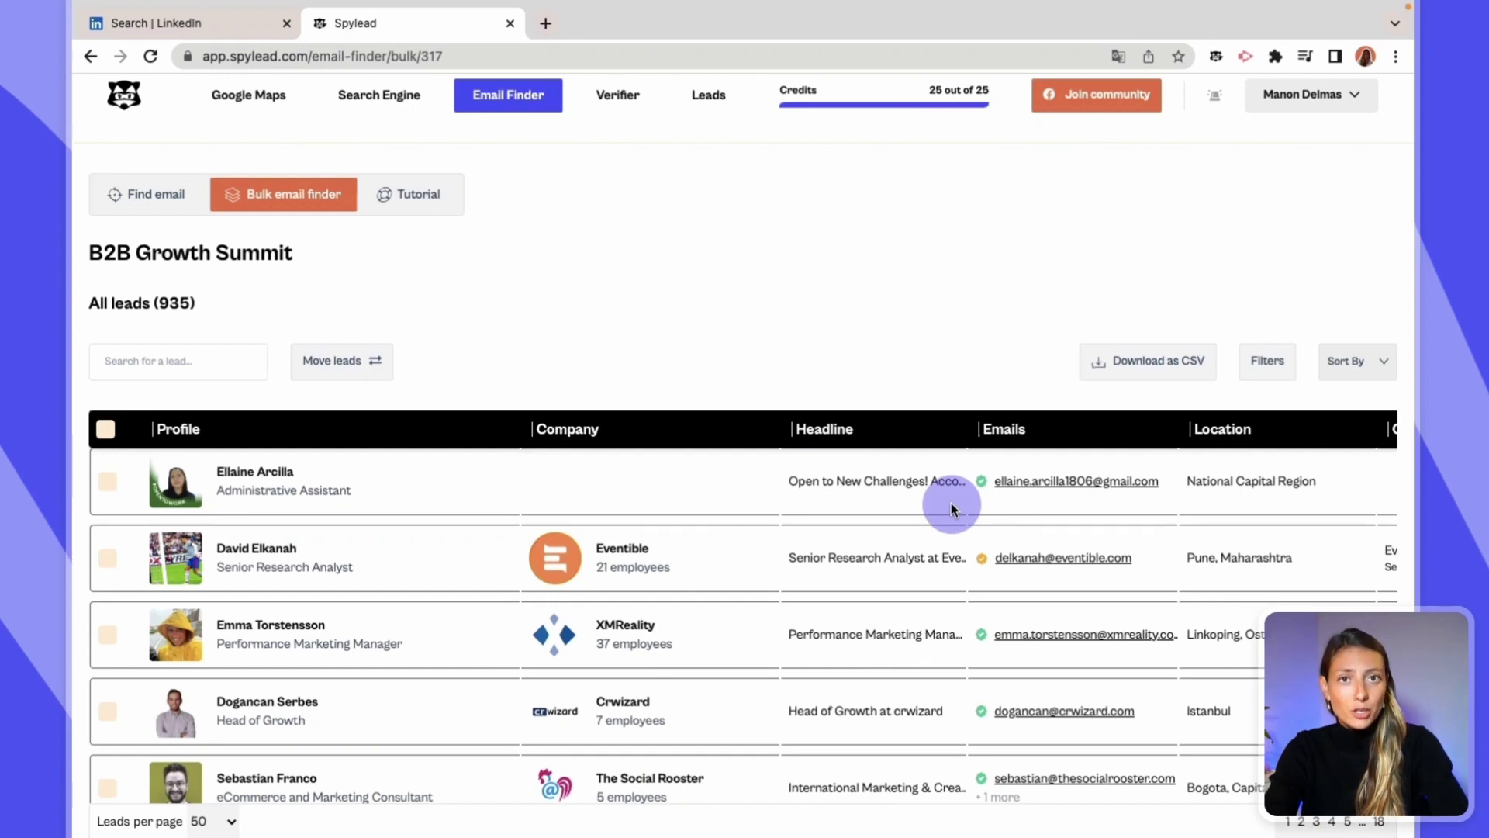
Download the full 935-lead list as CSV with one email per row.
click(1167, 361)
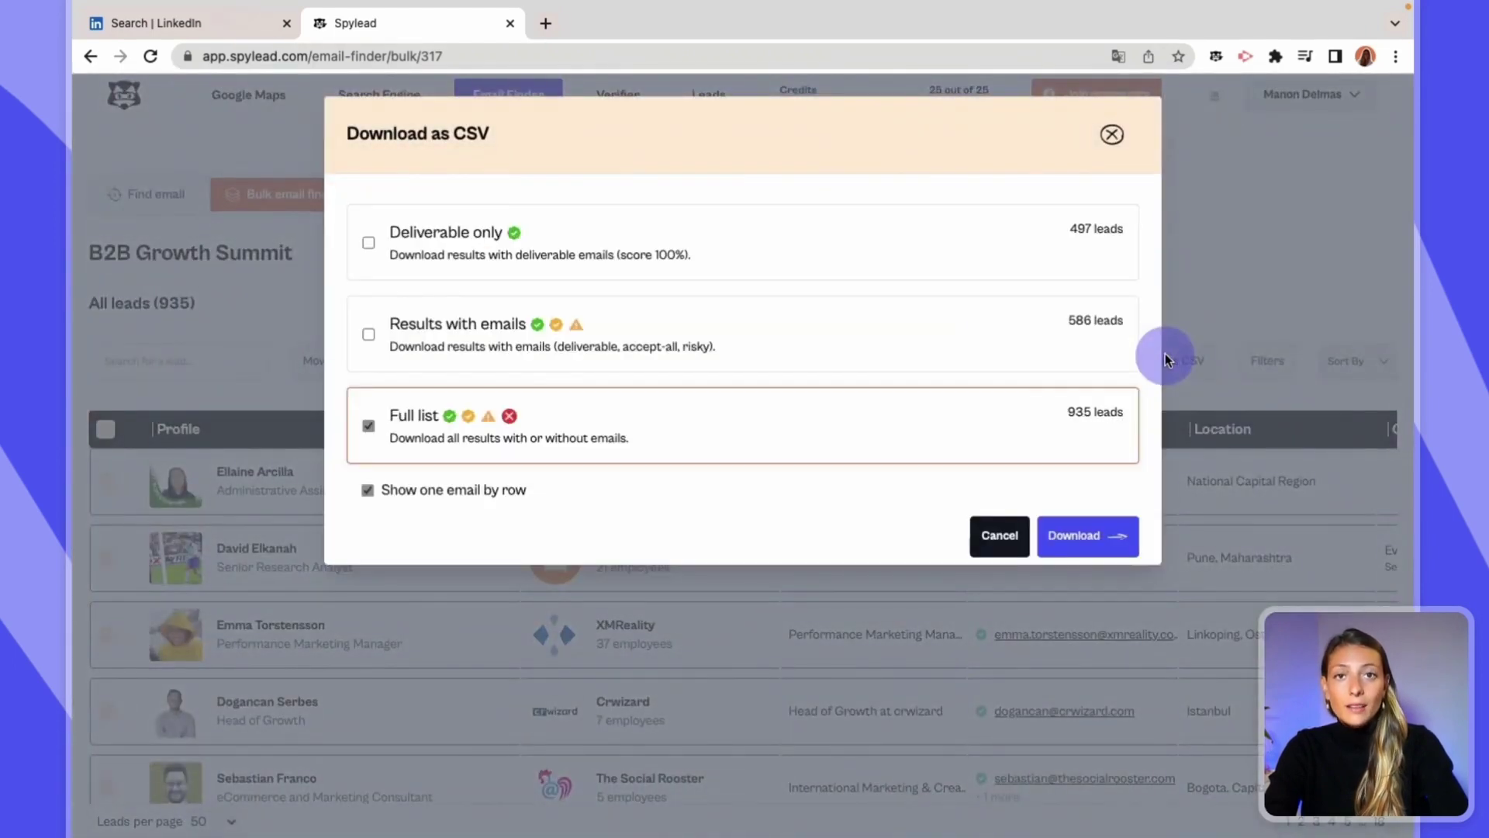
click(883, 260)
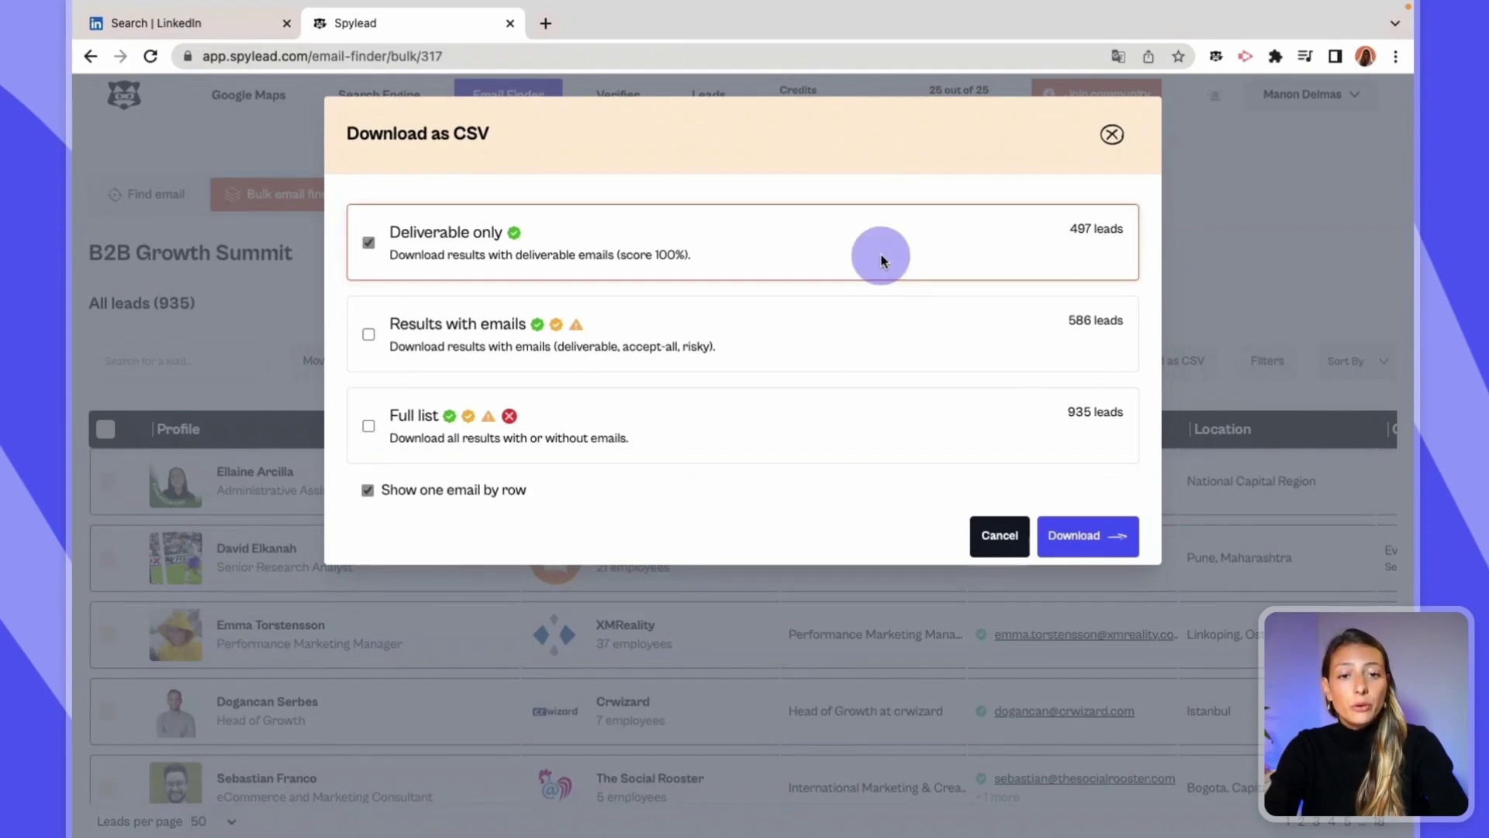
click(878, 341)
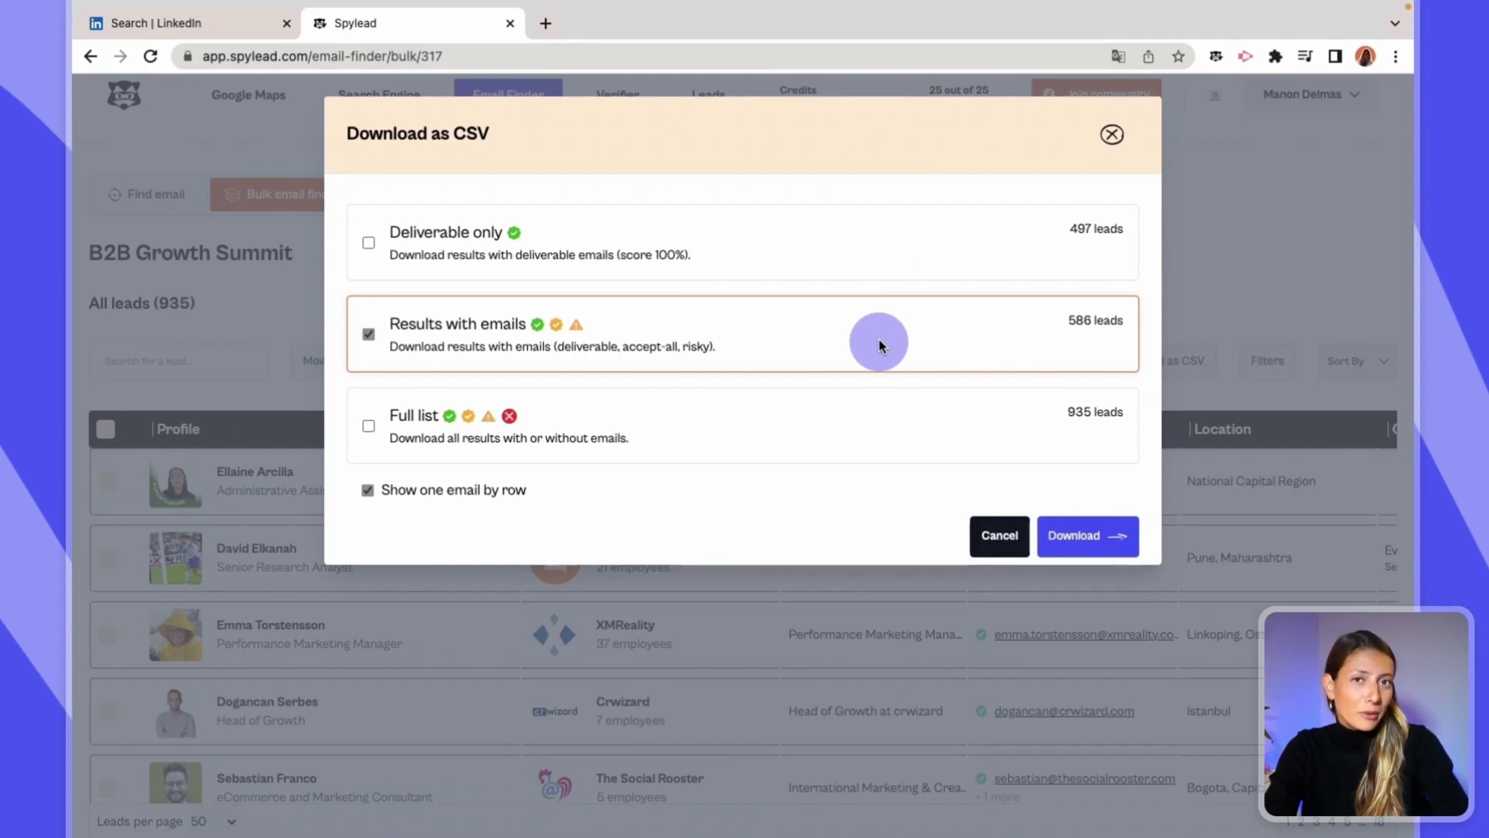
click(857, 447)
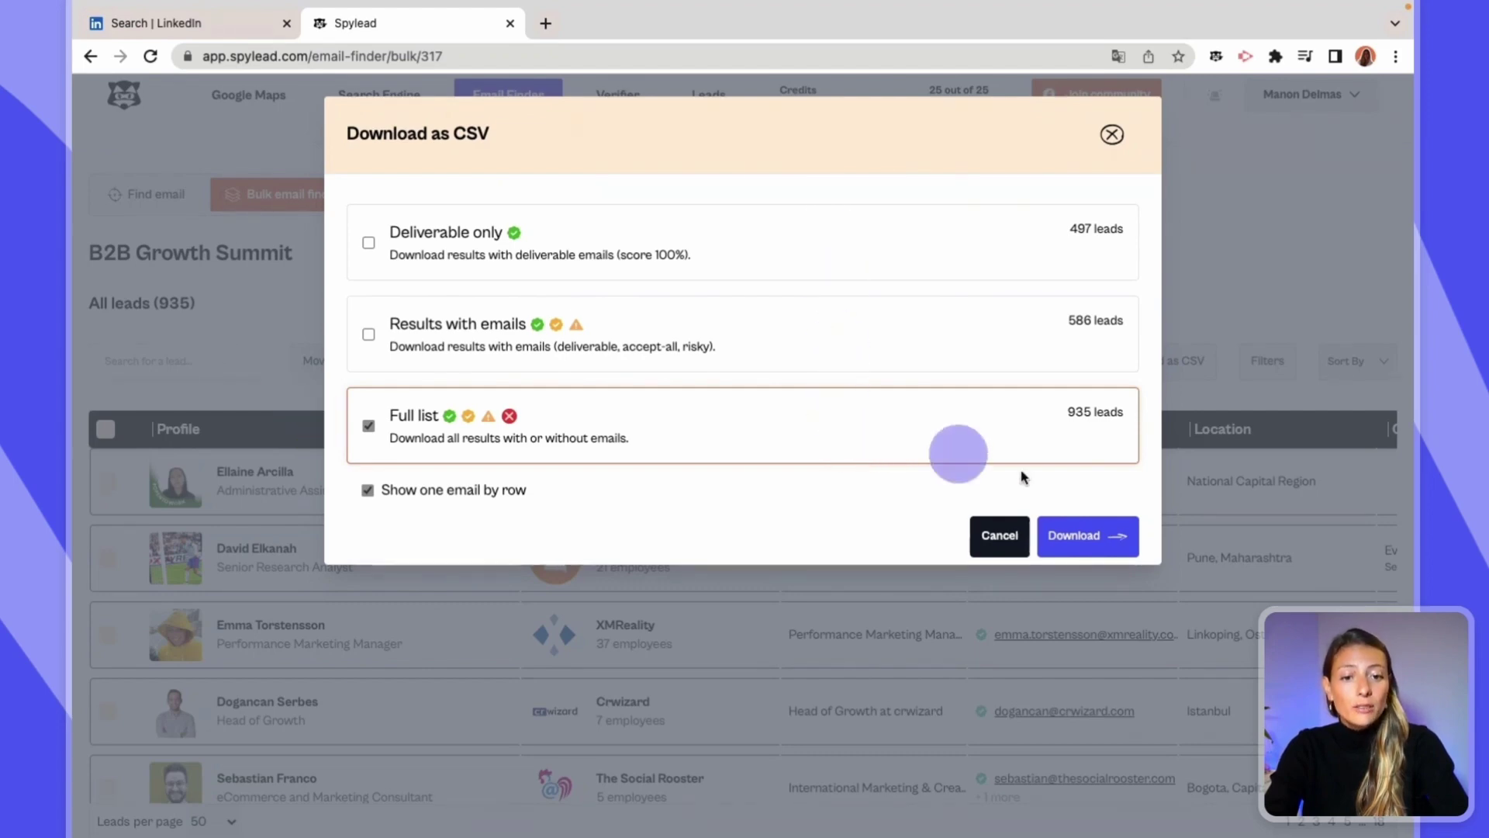
click(1100, 558)
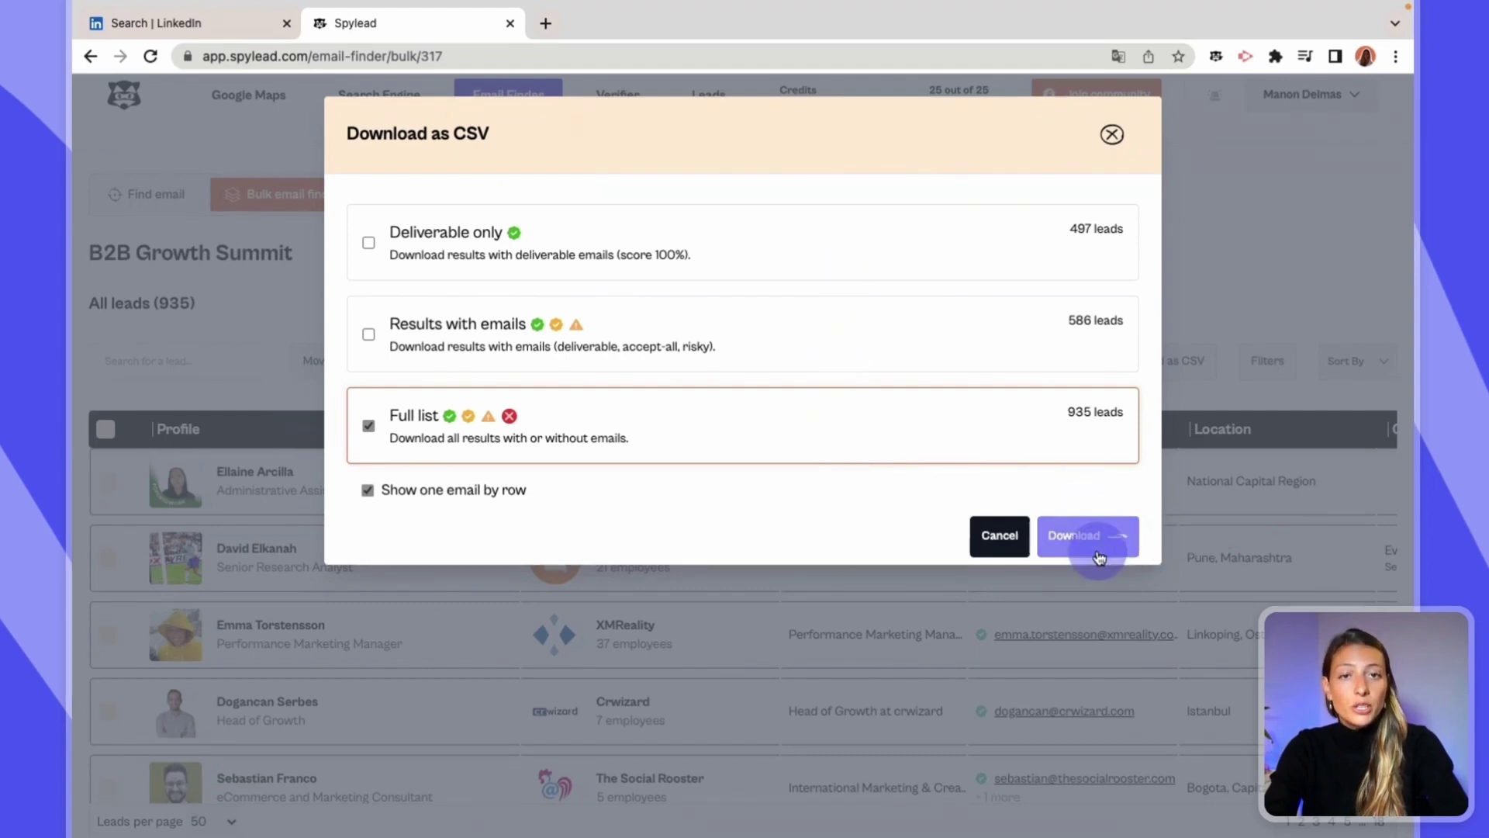